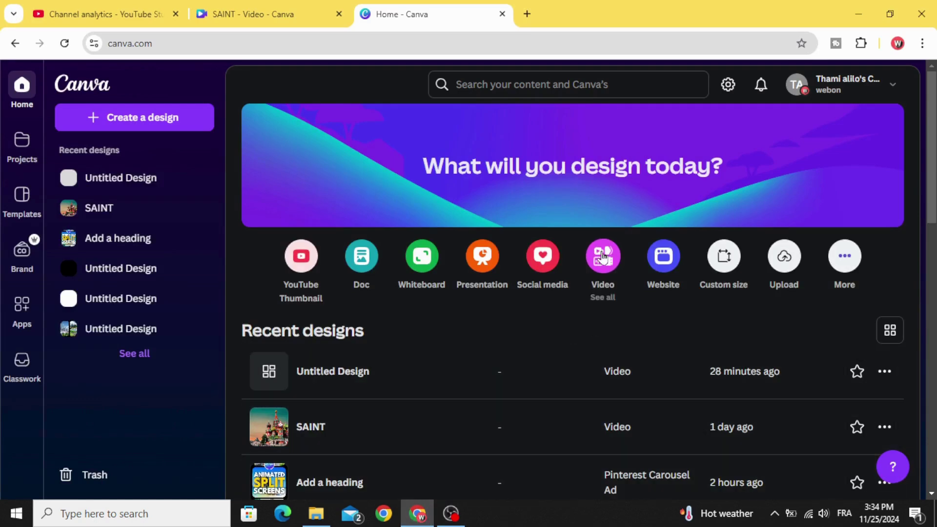
Step: Create a new blank Video (1080p) design
{"action": "left_click", "coordinate": [603, 255]}
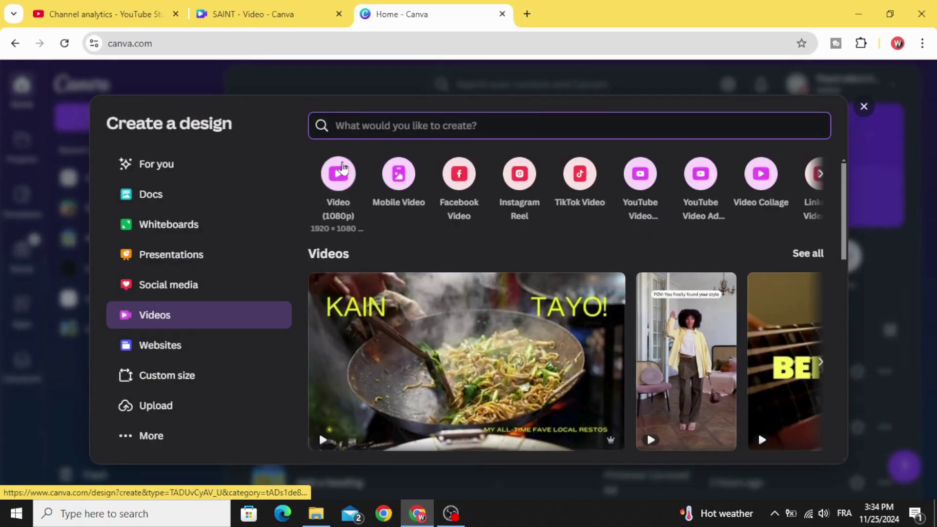
{"action": "left_click", "coordinate": [339, 177]}
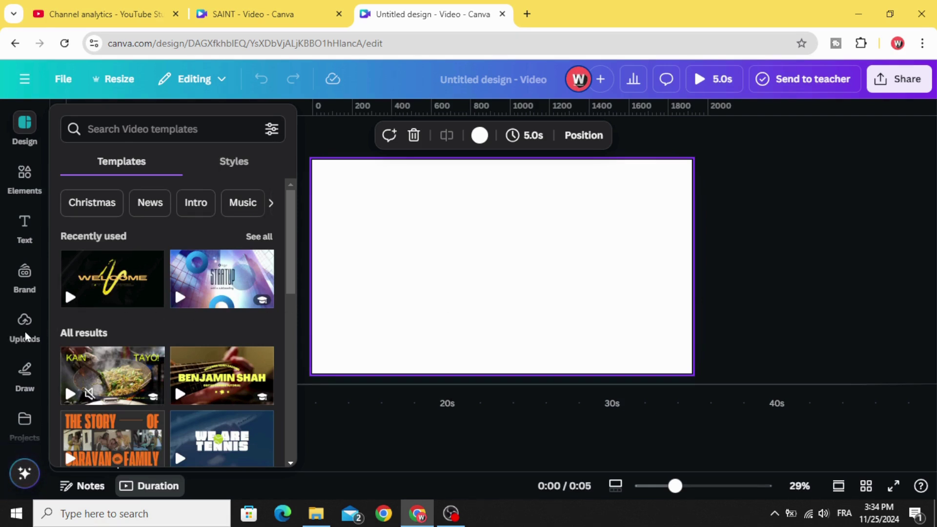
Step: Place the recently used cathedral photo on the page, enlarge it to cover the full width, and remove its background
{"action": "left_click", "coordinate": [23, 332]}
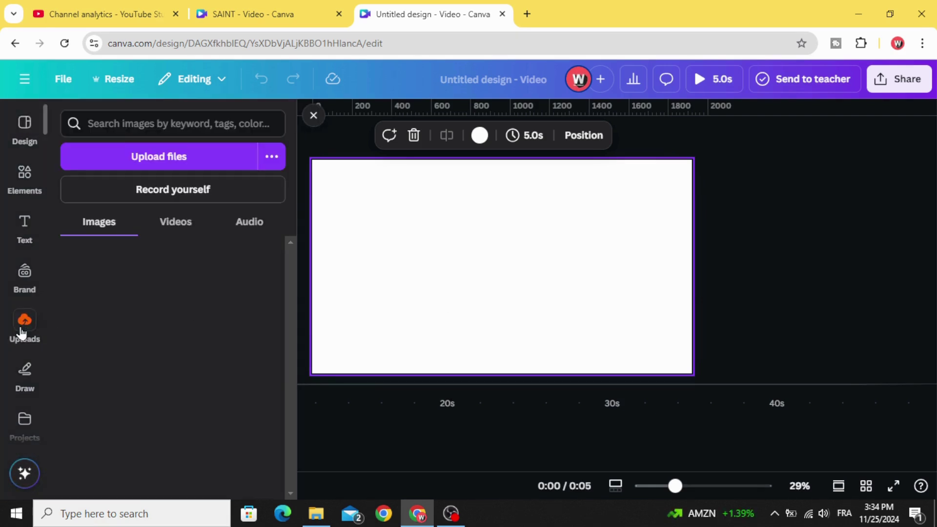
{"action": "left_click", "coordinate": [21, 175]}
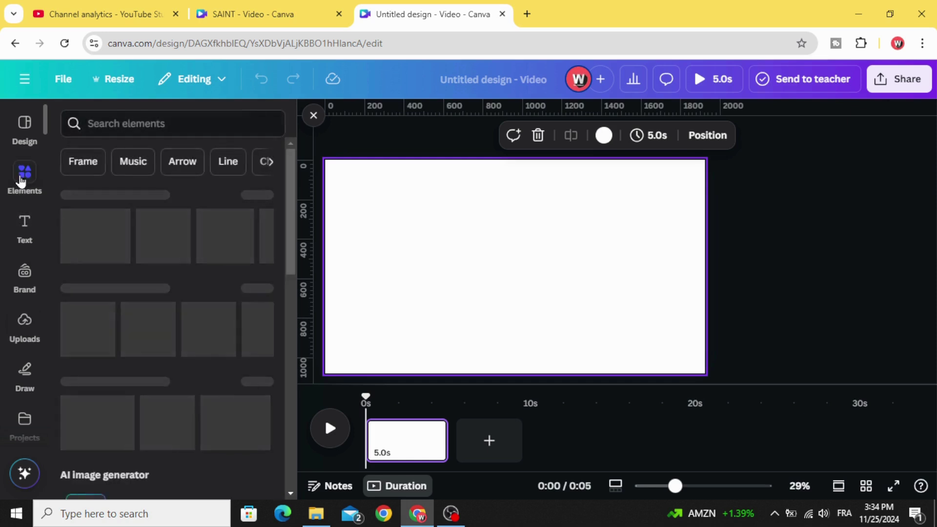
{"action": "left_click_drag", "start_coordinate": [96, 241], "coordinate": [396, 220]}
{"action": "left_click_drag", "start_coordinate": [582, 296], "coordinate": [704, 377]}
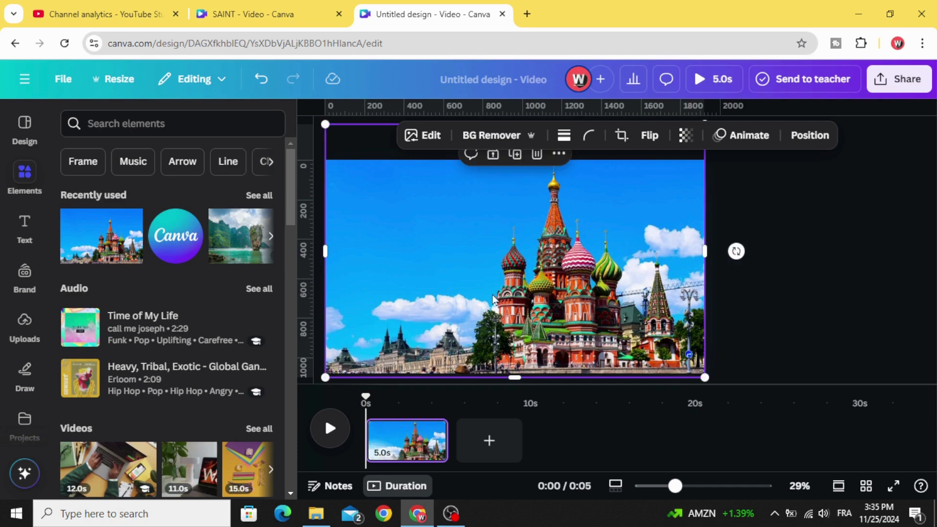
{"action": "left_click", "coordinate": [487, 137]}
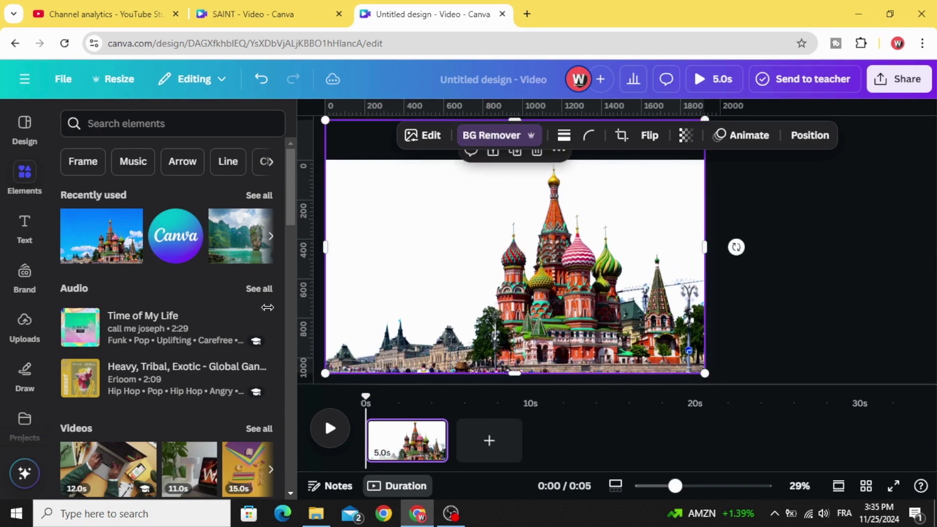
Step: Search element photos for "sky", add the teal-and-orange sunset sky, and enlarge it to cover the whole page
{"action": "left_click", "coordinate": [139, 124]}
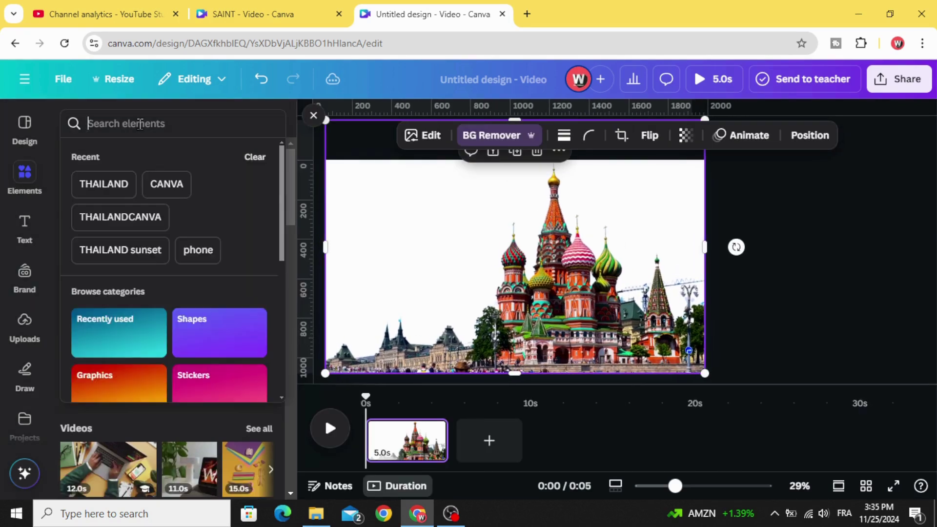
{"action": "type", "text": "sky"}
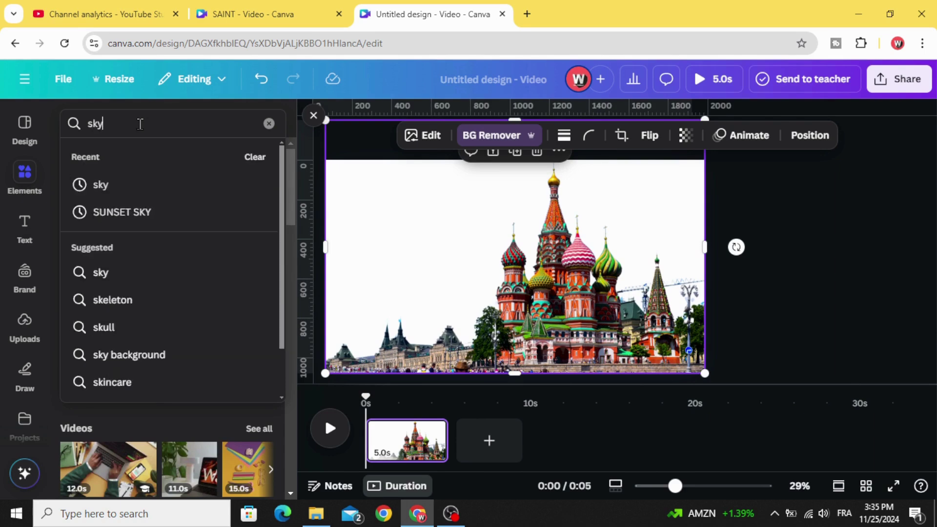
{"action": "key", "text": "Return"}
{"action": "left_click", "coordinate": [167, 156]}
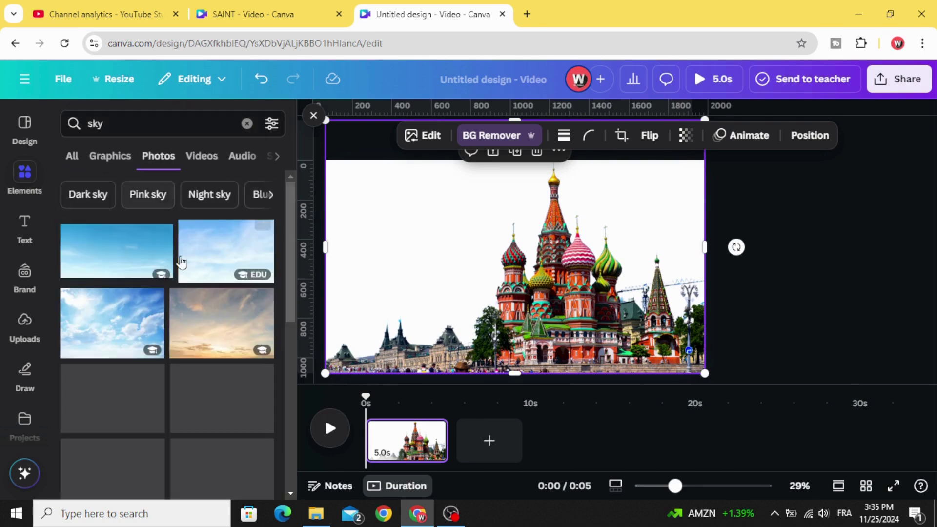
{"action": "scroll", "coordinate": [122, 361], "scroll_direction": "down", "scroll_amount": 5}
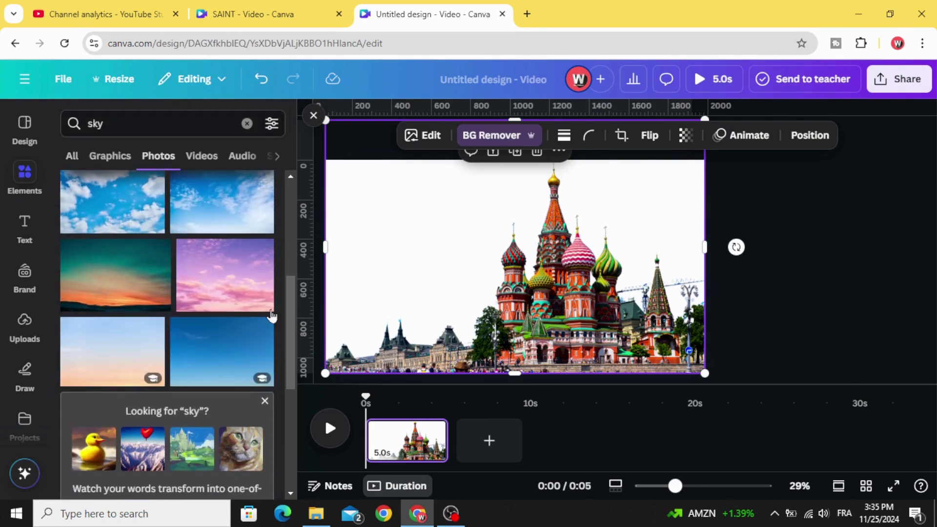
{"action": "left_click", "coordinate": [128, 276]}
{"action": "left_click_drag", "start_coordinate": [472, 289], "coordinate": [531, 312]}
{"action": "left_click_drag", "start_coordinate": [445, 201], "coordinate": [314, 118]}
Step: Send the sunset sky photo backward so it sits behind the cathedral
{"action": "right_click", "coordinate": [460, 233]}
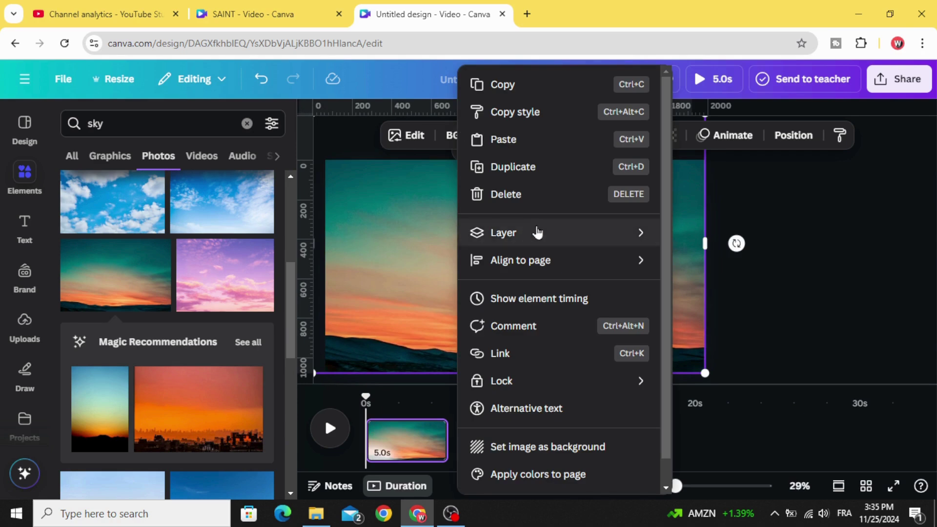
{"action": "mouse_move", "coordinate": [546, 234]}
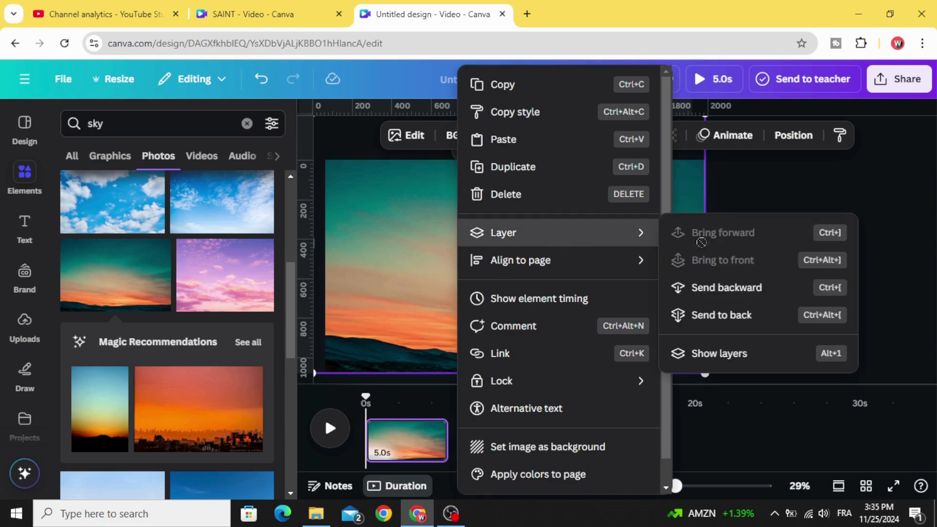
{"action": "left_click", "coordinate": [737, 297]}
Step: Add a heading containing only the letter "S" and enlarge it to font size 300
{"action": "left_click_drag", "start_coordinate": [673, 490], "coordinate": [672, 487]}
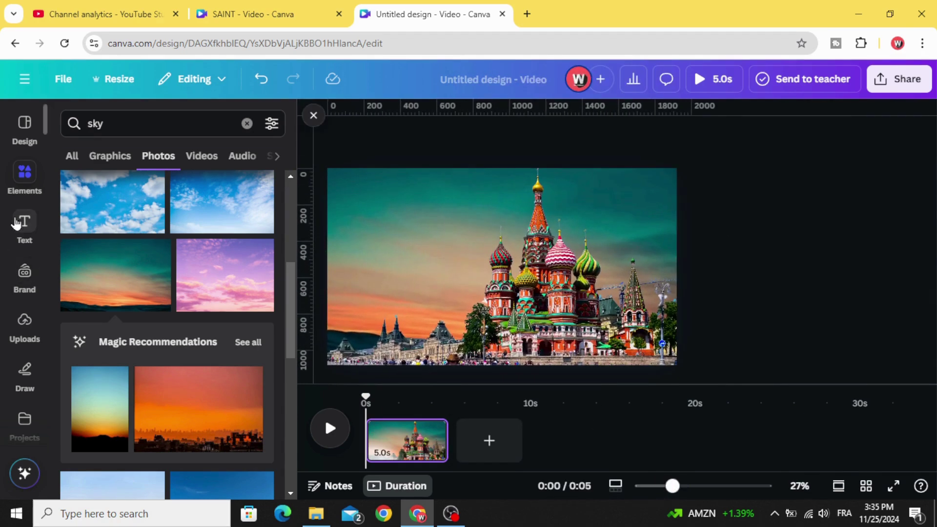
{"action": "left_click", "coordinate": [18, 223]}
{"action": "left_click", "coordinate": [134, 255]}
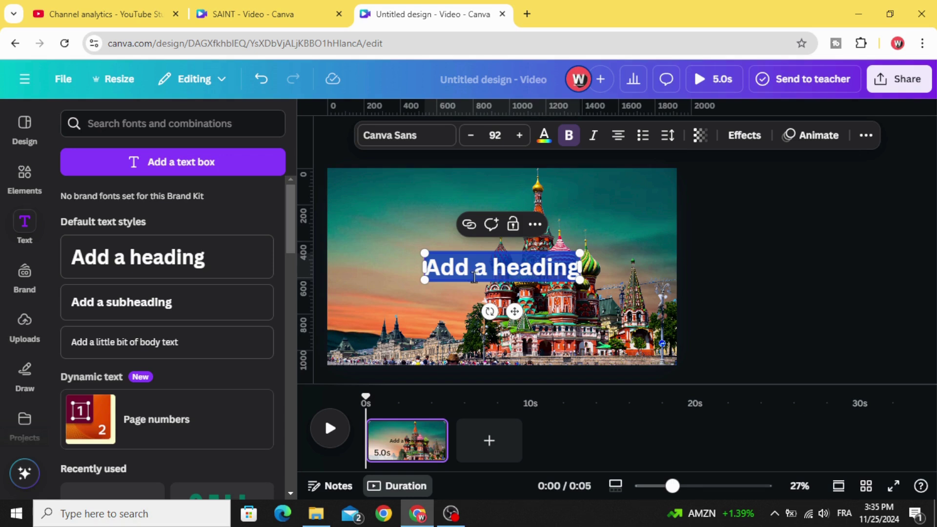
{"action": "key", "text": "BackSpace"}
{"action": "type", "text": "S"}
{"action": "left_click_drag", "start_coordinate": [494, 252], "coordinate": [464, 193]}
Step: Search the fonts for "SP", apply League Spartan to the letter S, and enlarge it to size 350
{"action": "left_click", "coordinate": [399, 136]}
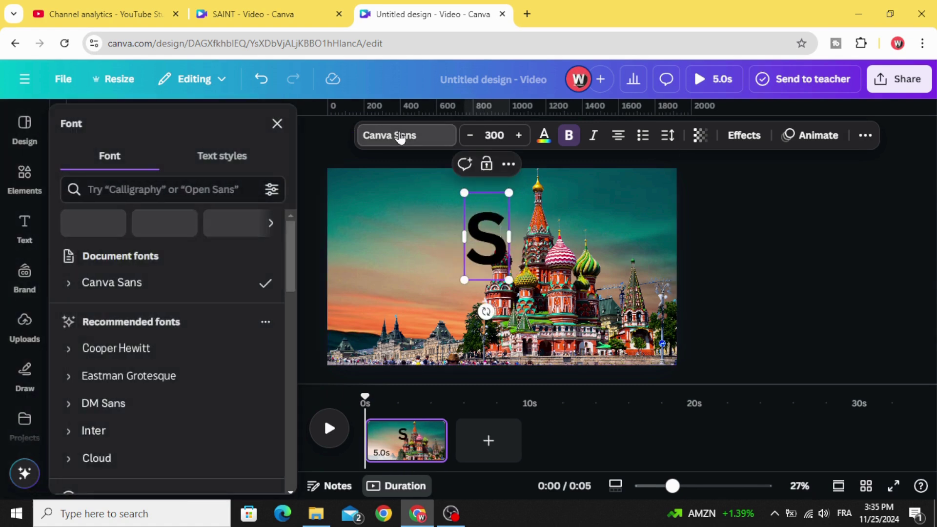
{"action": "left_click", "coordinate": [150, 189]}
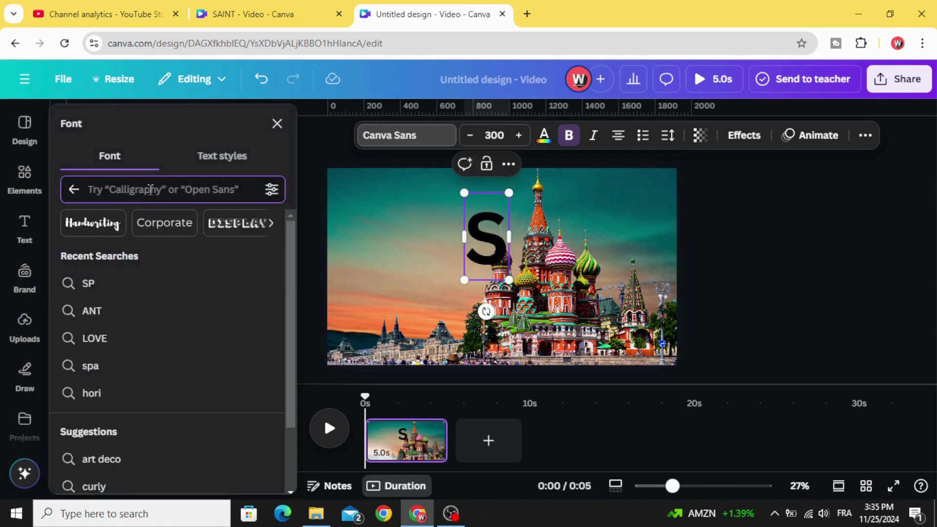
{"action": "type", "text": "SP"}
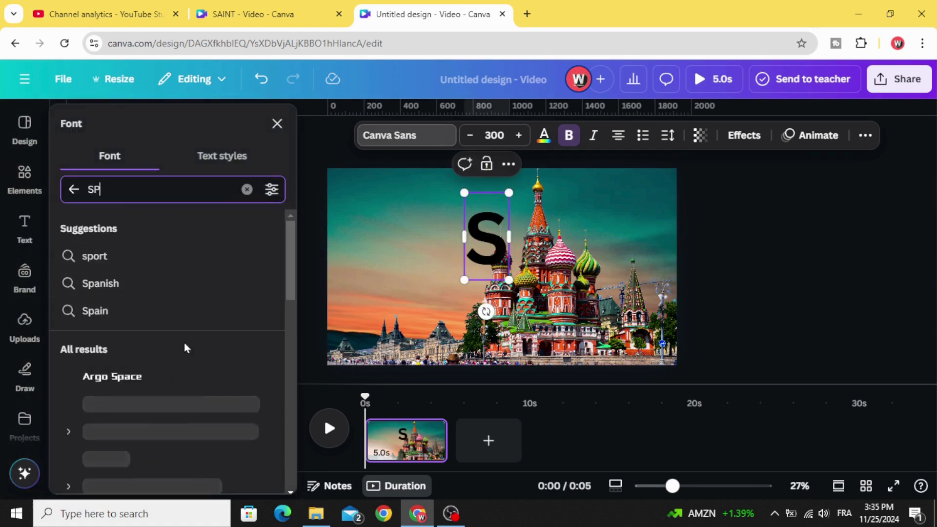
{"action": "left_click", "coordinate": [197, 410]}
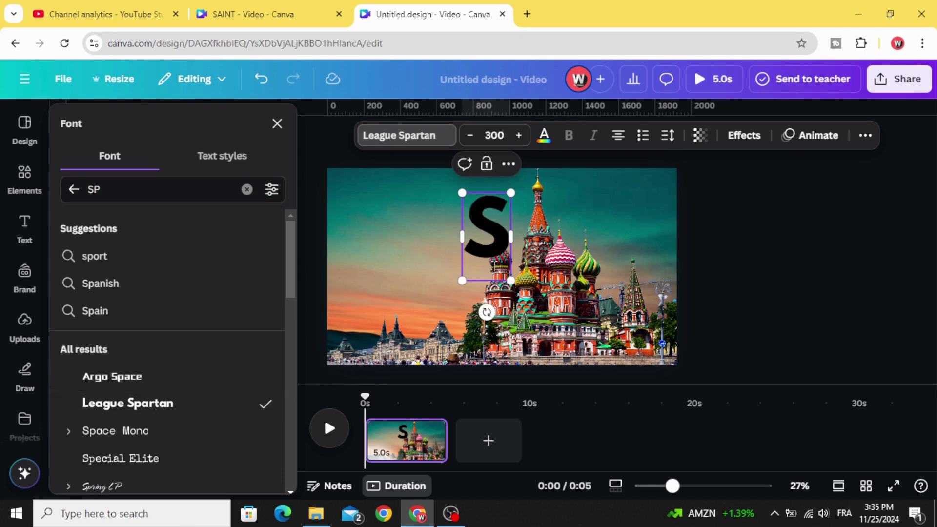
{"action": "left_click_drag", "start_coordinate": [509, 279], "coordinate": [519, 295]}
Step: Color the letter S white and move it to the upper-left area of the page
{"action": "left_click", "coordinate": [544, 136]}
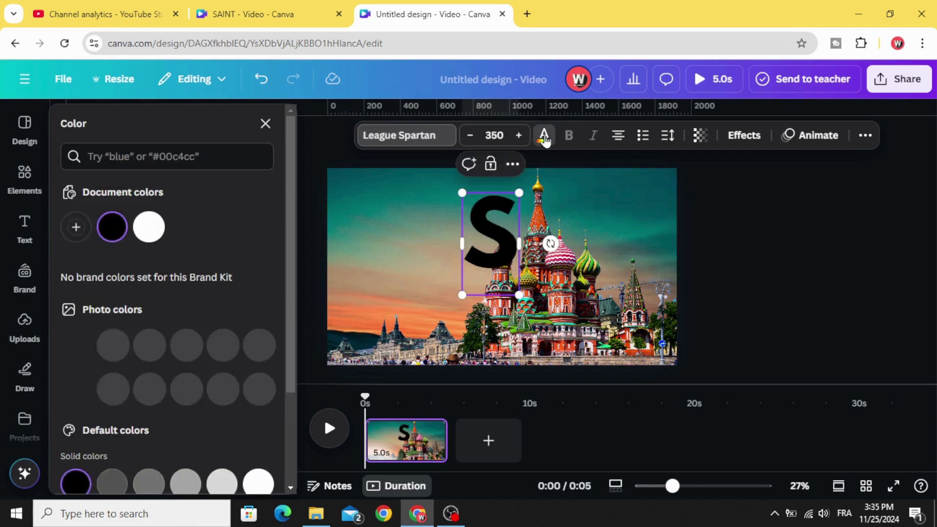
{"action": "left_click", "coordinate": [148, 229]}
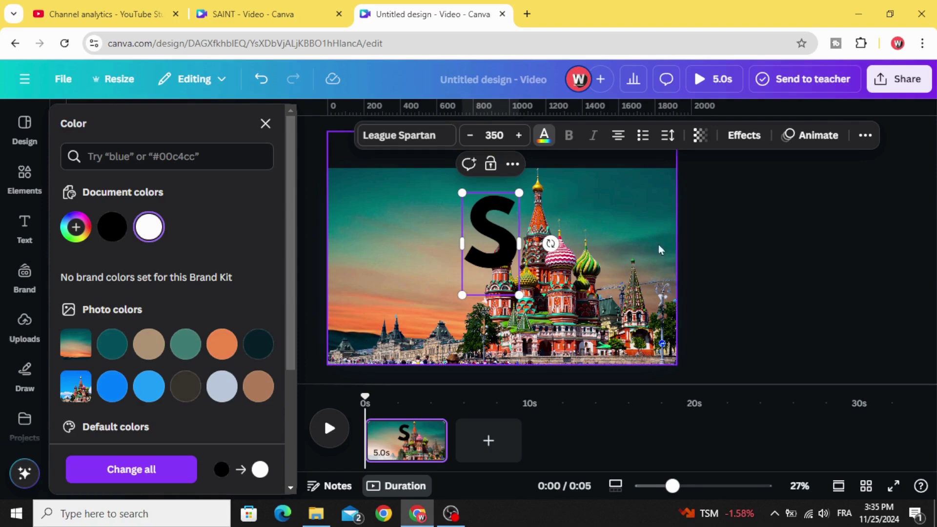
{"action": "left_click", "coordinate": [690, 245]}
{"action": "left_click", "coordinate": [507, 239]}
{"action": "left_click", "coordinate": [544, 137]}
{"action": "left_click", "coordinate": [149, 226]}
{"action": "left_click_drag", "start_coordinate": [490, 248], "coordinate": [434, 233]}
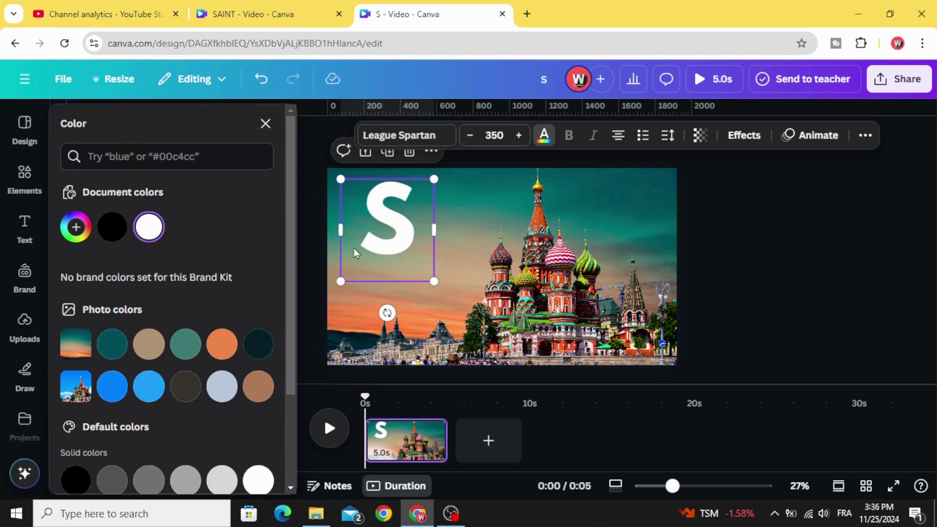
Step: Apply the Shadow effect to the letter S with direction -83 and a black shadow color
{"action": "left_click", "coordinate": [743, 138]}
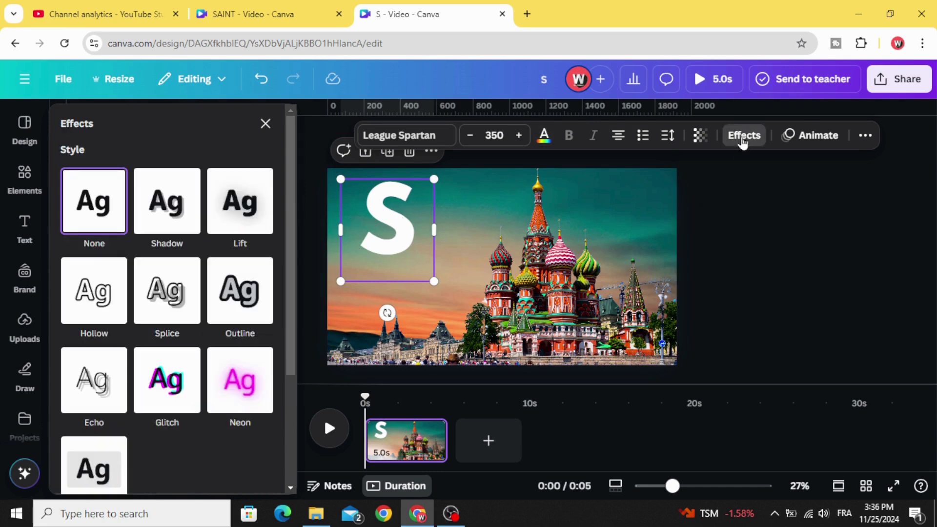
{"action": "left_click", "coordinate": [167, 201]}
{"action": "left_click_drag", "start_coordinate": [104, 345], "coordinate": [98, 349]}
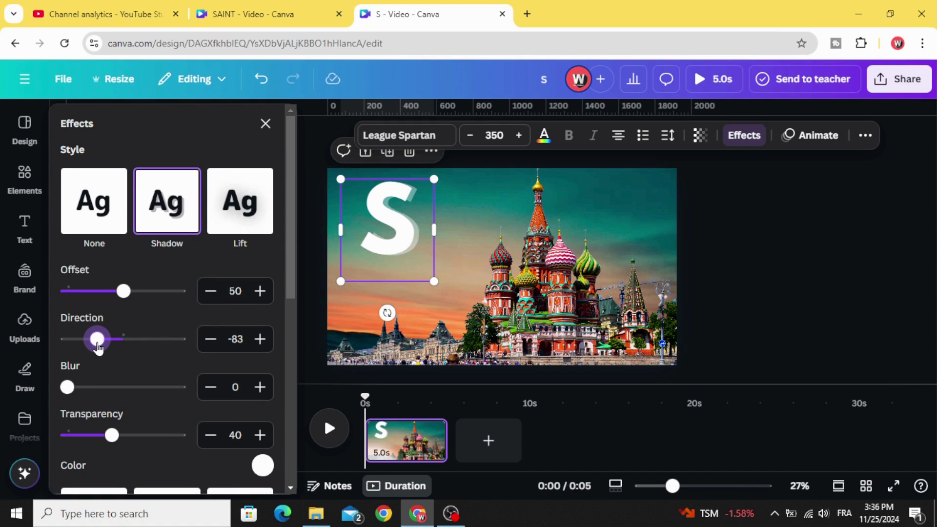
{"action": "left_click", "coordinate": [260, 464]}
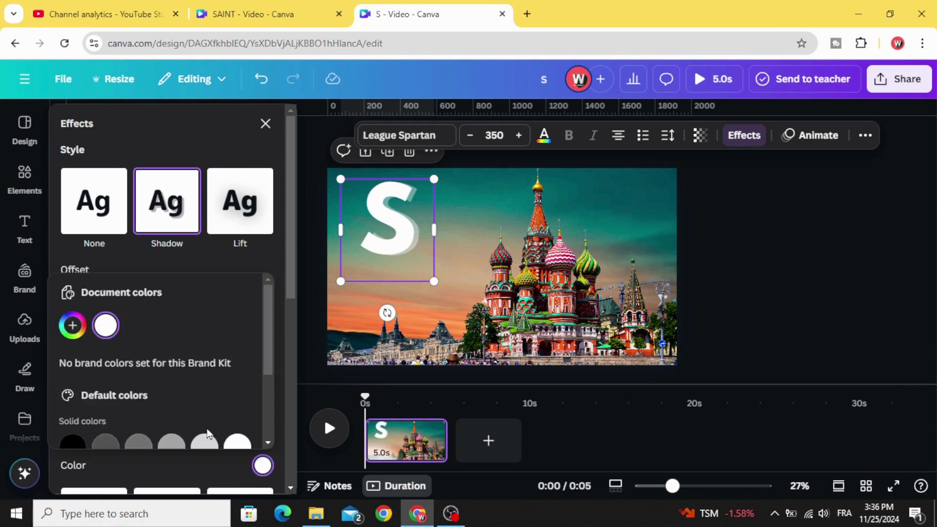
{"action": "left_click", "coordinate": [72, 445]}
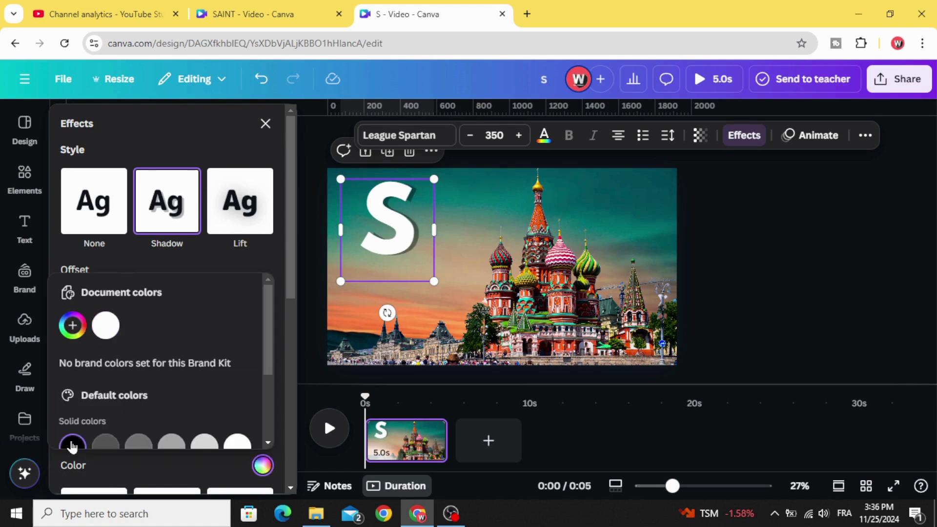
{"action": "left_click", "coordinate": [118, 263]}
Step: Set the shadow's blur to 28 and transparency to 77, and fine-tune its offset
{"action": "left_click_drag", "start_coordinate": [67, 387], "coordinate": [99, 388]}
{"action": "left_click_drag", "start_coordinate": [120, 437], "coordinate": [155, 436]}
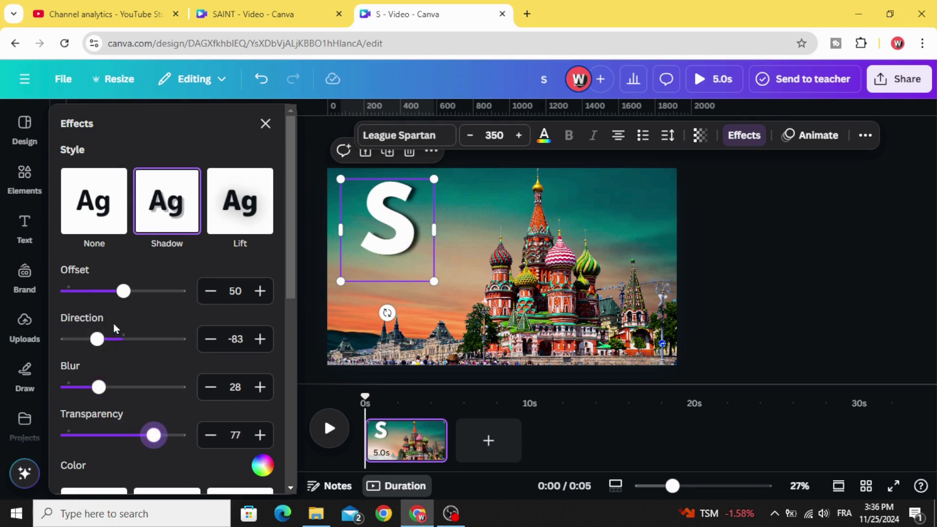
{"action": "left_click_drag", "start_coordinate": [124, 291], "coordinate": [135, 292]}
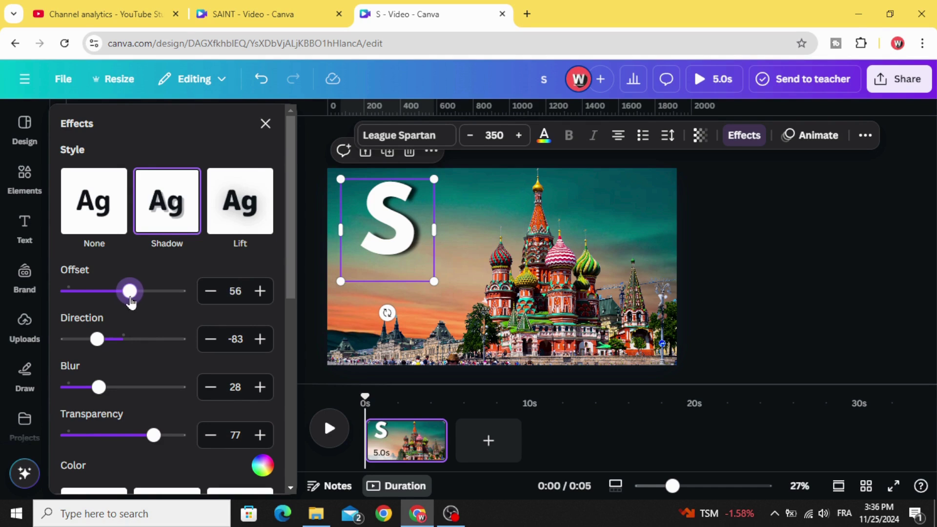
{"action": "left_click_drag", "start_coordinate": [130, 303], "coordinate": [126, 301]}
{"action": "left_click", "coordinate": [760, 297]}
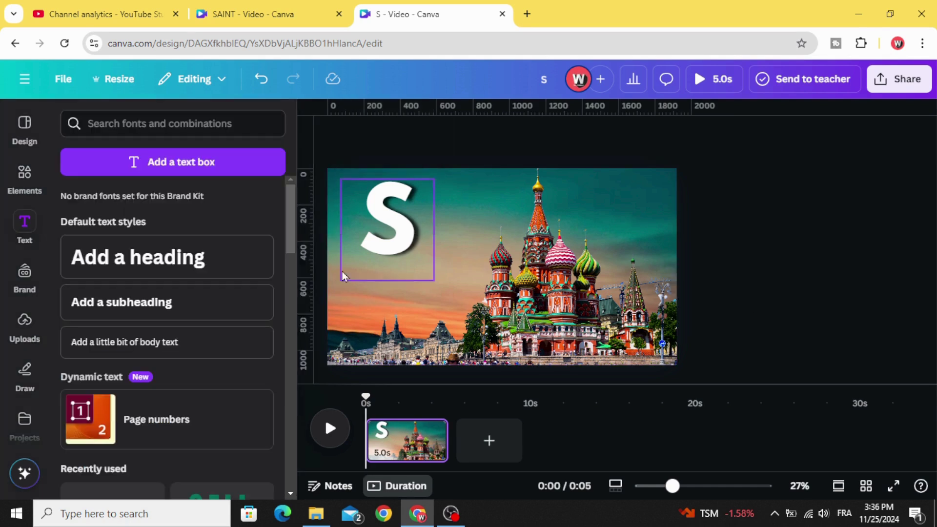
Step: Duplicate the letter S, place the copy to its right, and change its text to "A"
{"action": "left_click", "coordinate": [384, 233]}
{"action": "left_click", "coordinate": [387, 155]}
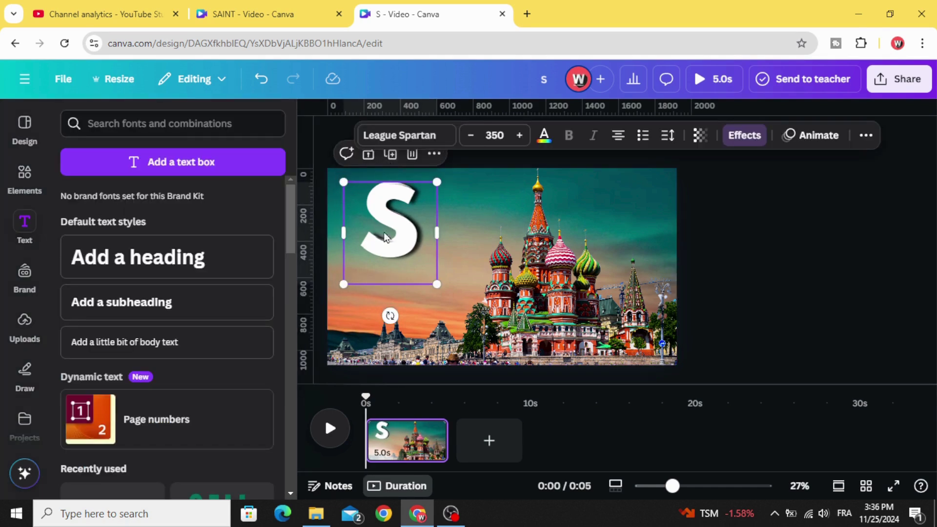
{"action": "left_click_drag", "start_coordinate": [385, 236], "coordinate": [450, 233]}
{"action": "double_click", "coordinate": [449, 231]}
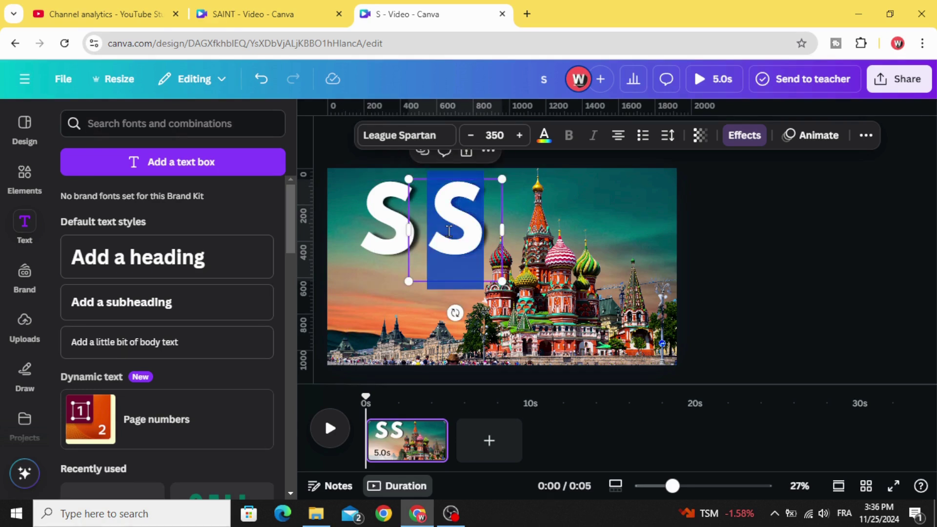
{"action": "type", "text": "A"}
{"action": "left_click", "coordinate": [776, 269]}
Step: Move the letter A closer against the S and send it backward one layer
{"action": "left_click", "coordinate": [447, 248]}
{"action": "left_click_drag", "start_coordinate": [448, 248], "coordinate": [426, 247]}
{"action": "right_click", "coordinate": [429, 243]}
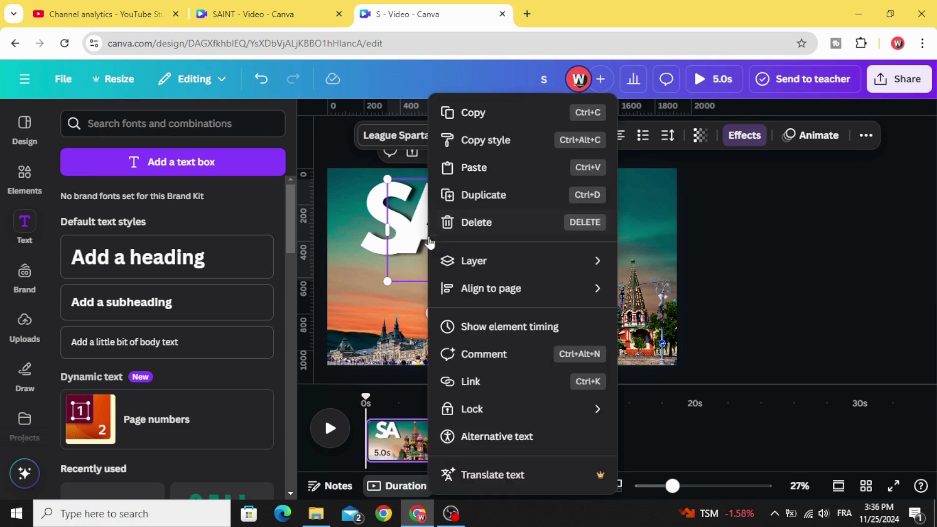
{"action": "mouse_move", "coordinate": [498, 271]}
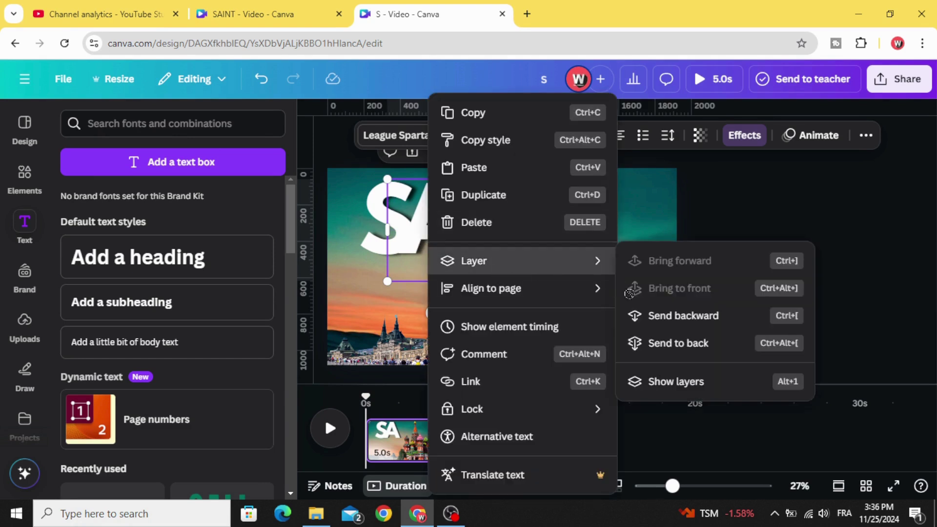
{"action": "left_click", "coordinate": [683, 316]}
Step: Duplicate the letter A, place the copy to its right, and change its text to "I"
{"action": "left_click", "coordinate": [447, 239]}
{"action": "left_click", "coordinate": [434, 153]}
{"action": "left_click_drag", "start_coordinate": [437, 230], "coordinate": [491, 231]}
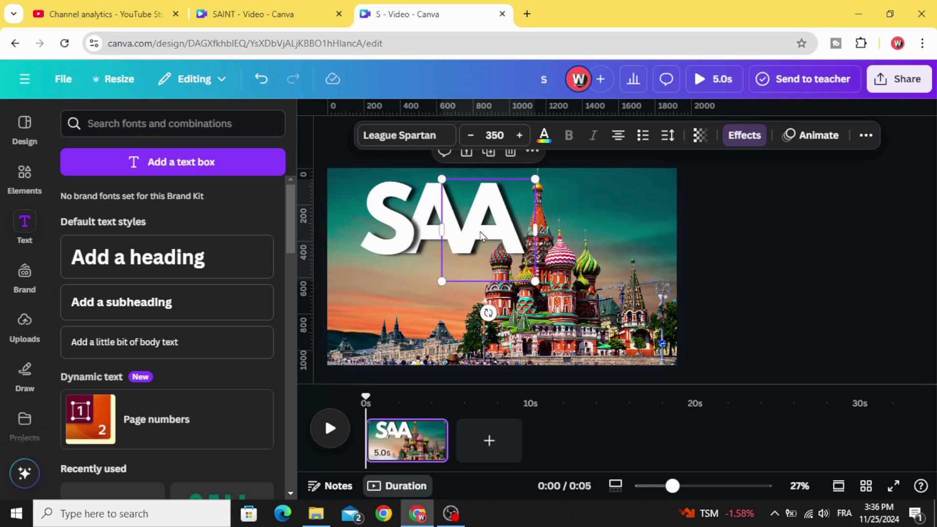
{"action": "double_click", "coordinate": [481, 234]}
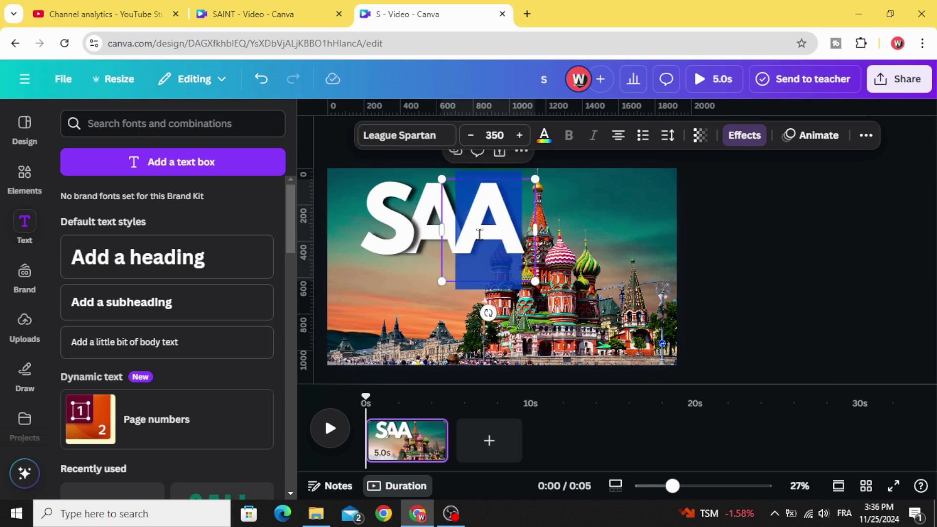
{"action": "type", "text": "I"}
{"action": "left_click", "coordinate": [776, 281]}
Step: Move the letter I closer against the A and send it backward one layer
{"action": "left_click_drag", "start_coordinate": [483, 249], "coordinate": [469, 250]}
{"action": "right_click", "coordinate": [470, 250]}
{"action": "mouse_move", "coordinate": [613, 262]}
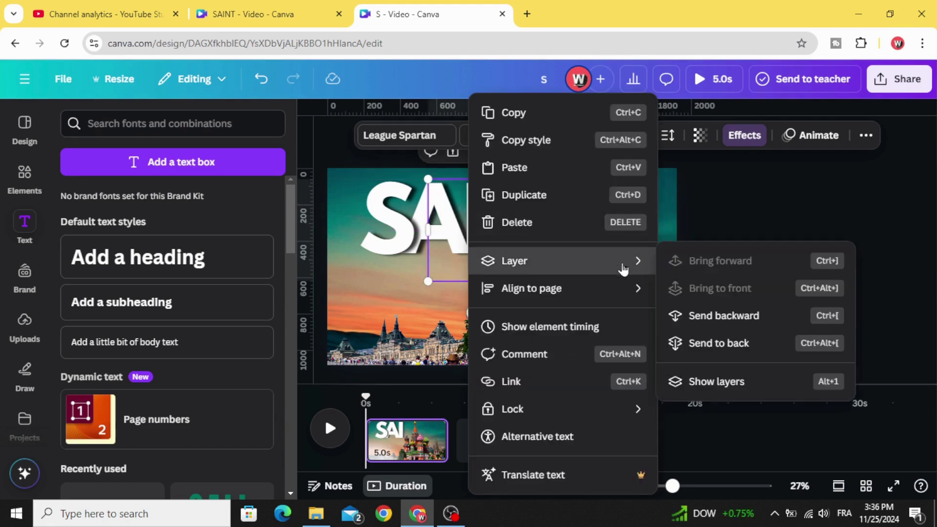
{"action": "left_click", "coordinate": [716, 315]}
Step: Nudge the letter I slightly left and reorder the layers so it sits directly beneath the letter A
{"action": "left_click_drag", "start_coordinate": [466, 229], "coordinate": [464, 230]}
{"action": "right_click", "coordinate": [471, 230]}
{"action": "mouse_move", "coordinate": [578, 277]}
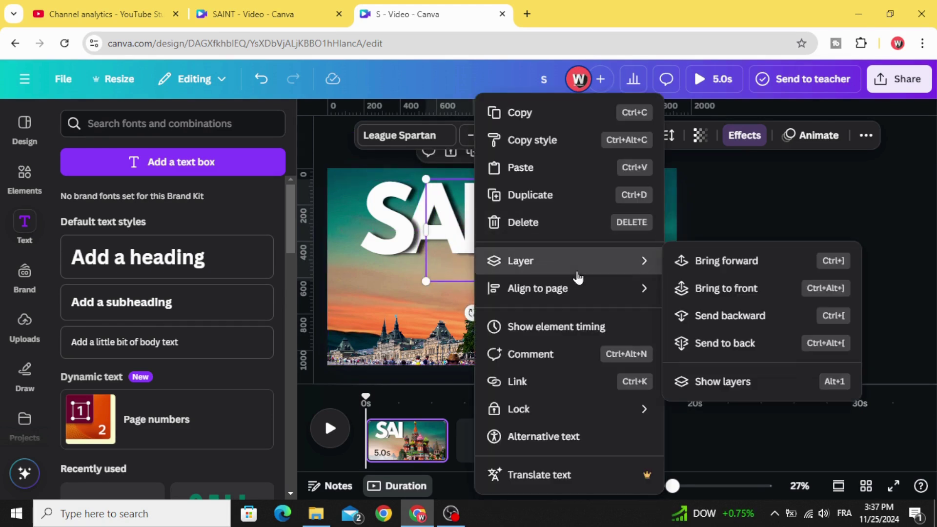
{"action": "left_click", "coordinate": [760, 398]}
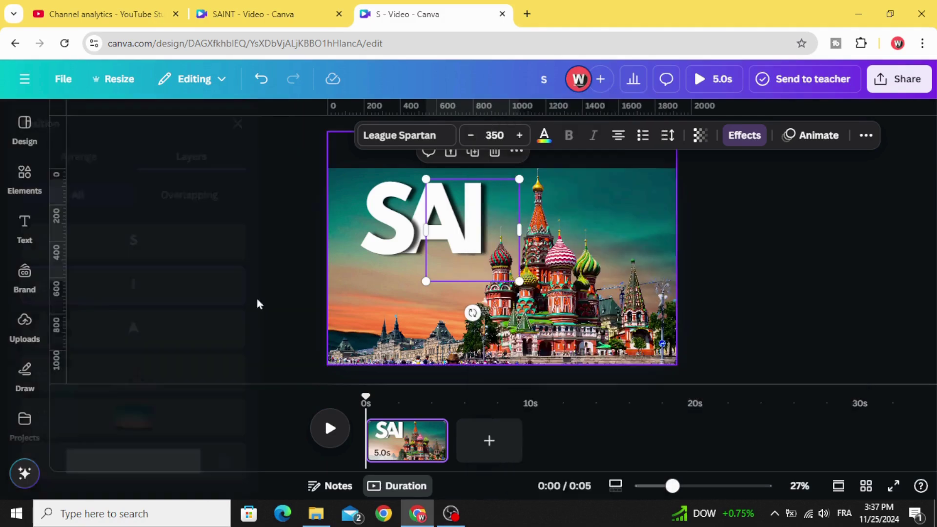
{"action": "left_click_drag", "start_coordinate": [206, 293], "coordinate": [201, 337]}
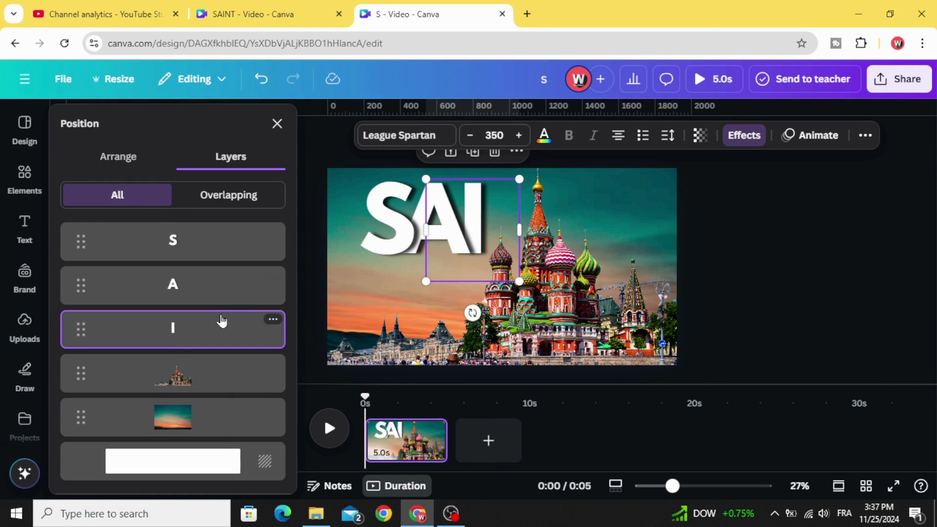
{"action": "left_click", "coordinate": [474, 229]}
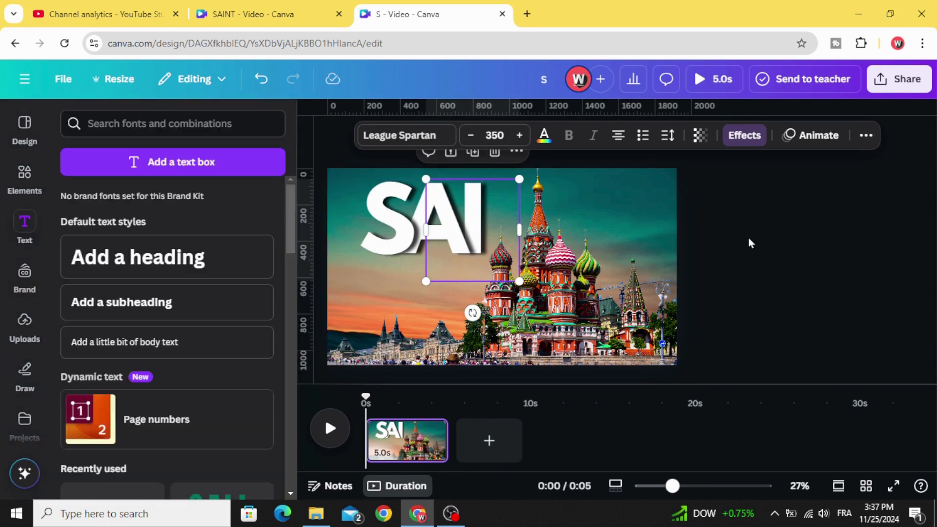
Step: Duplicate the letter I, place the copy to its right, and change its text to "N"
{"action": "left_click", "coordinate": [472, 155]}
{"action": "left_click_drag", "start_coordinate": [475, 242], "coordinate": [501, 236]}
{"action": "double_click", "coordinate": [502, 235]}
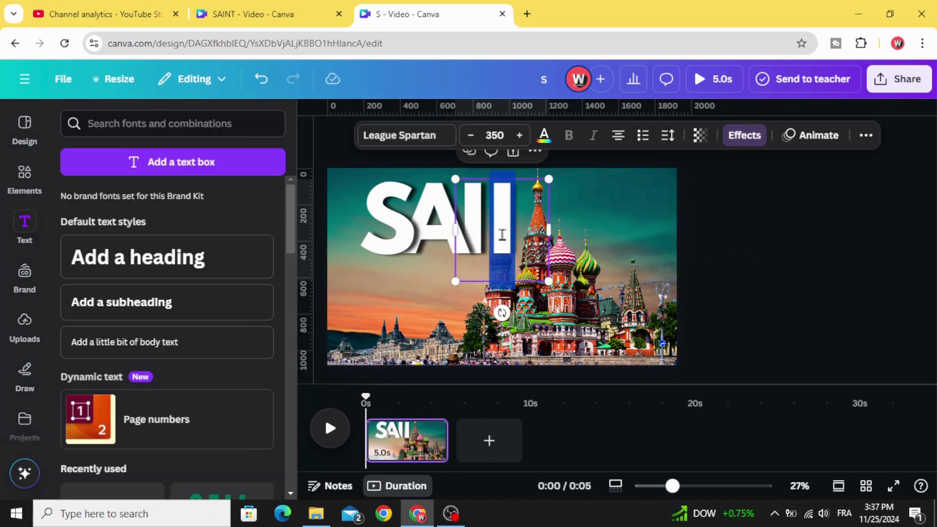
{"action": "type", "text": "N"}
{"action": "left_click", "coordinate": [732, 251]}
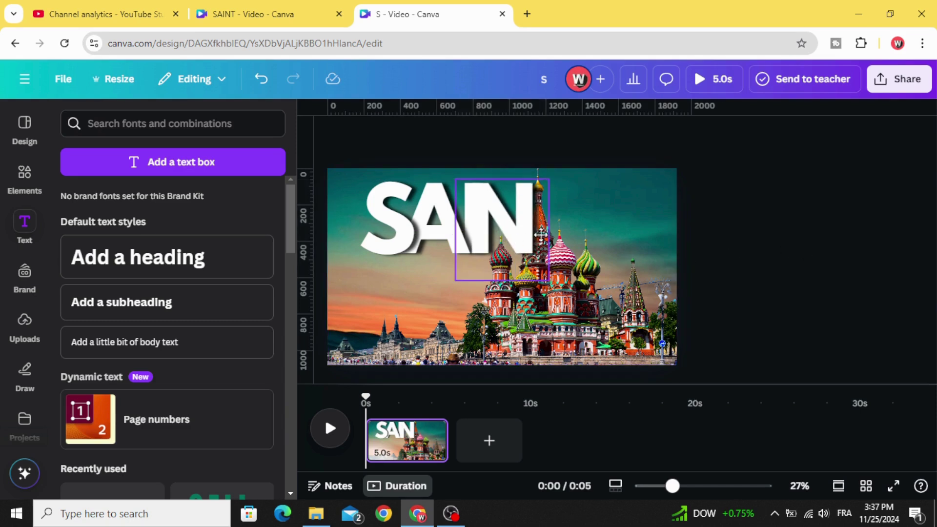
Step: Adjust the position of the letter N, duplicate it to the right, and change the copy's text to "T"
{"action": "left_click", "coordinate": [527, 239]}
{"action": "left_click_drag", "start_coordinate": [502, 229], "coordinate": [557, 229]}
{"action": "left_click", "coordinate": [511, 151]}
{"action": "double_click", "coordinate": [576, 230]}
{"action": "type", "text": "T"}
{"action": "left_click", "coordinate": [755, 263]}
Step: Reorder the letter layers from front to back as S, A, I, N, T, all above the cathedral cutout
{"action": "left_click", "coordinate": [510, 232]}
{"action": "right_click", "coordinate": [494, 228]}
{"action": "mouse_move", "coordinate": [616, 268]}
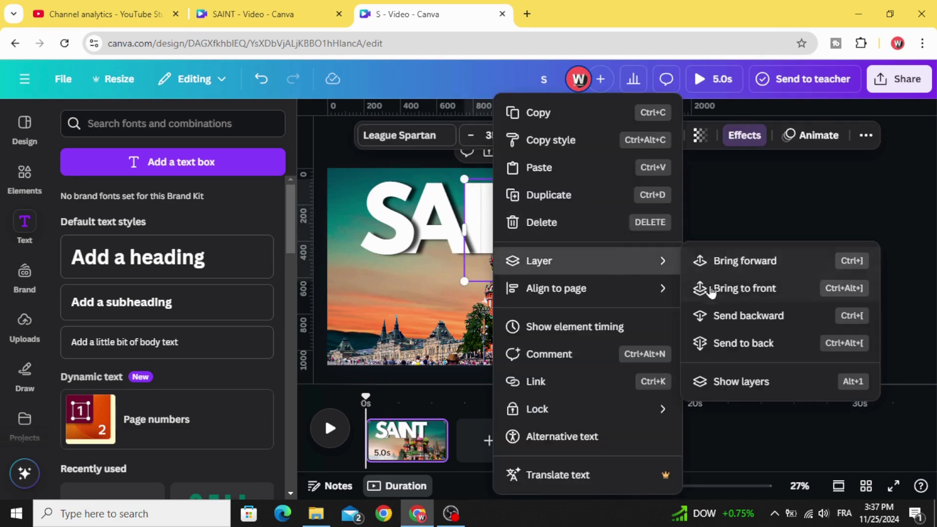
{"action": "left_click", "coordinate": [744, 381]}
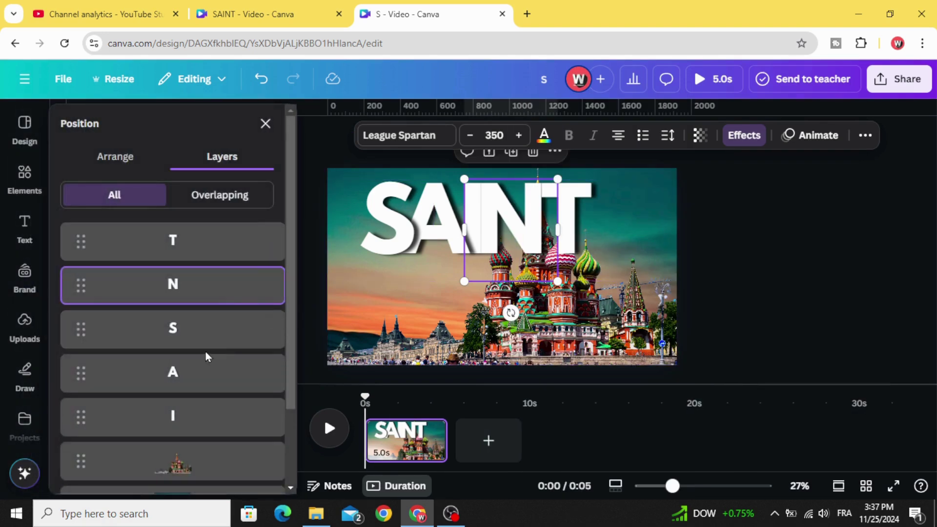
{"action": "scroll", "coordinate": [204, 352], "scroll_direction": "down", "scroll_amount": 2}
{"action": "left_click_drag", "start_coordinate": [207, 183], "coordinate": [215, 435]}
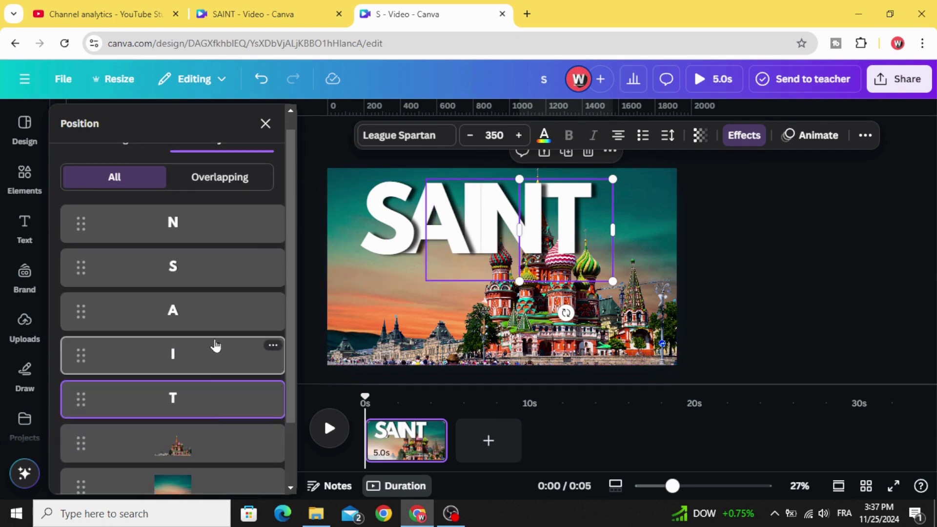
{"action": "left_click_drag", "start_coordinate": [222, 226], "coordinate": [214, 393]}
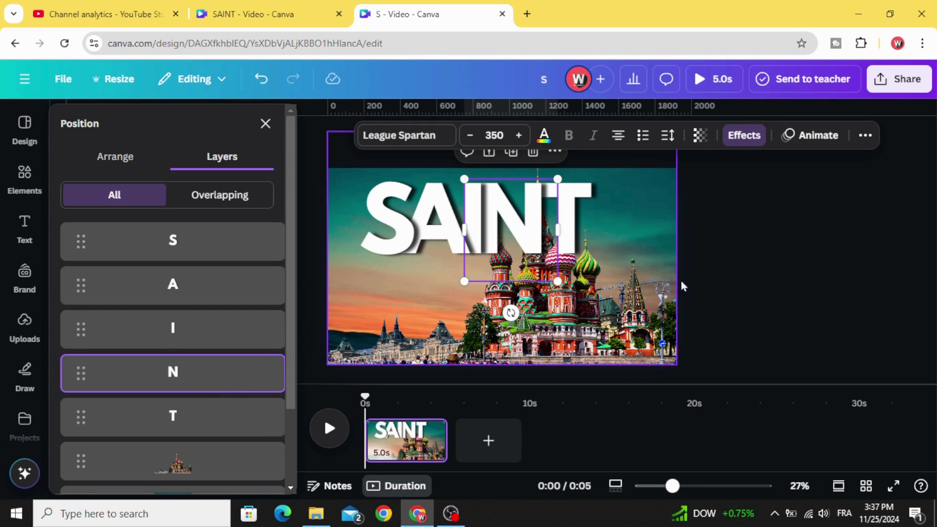
{"action": "left_click", "coordinate": [740, 272]}
Step: Scale all the letters of SAINT together to font size 297 and place them in the canvas's upper-left area
{"action": "left_click_drag", "start_coordinate": [363, 142], "coordinate": [535, 244]}
{"action": "left_click_drag", "start_coordinate": [569, 271], "coordinate": [551, 268]}
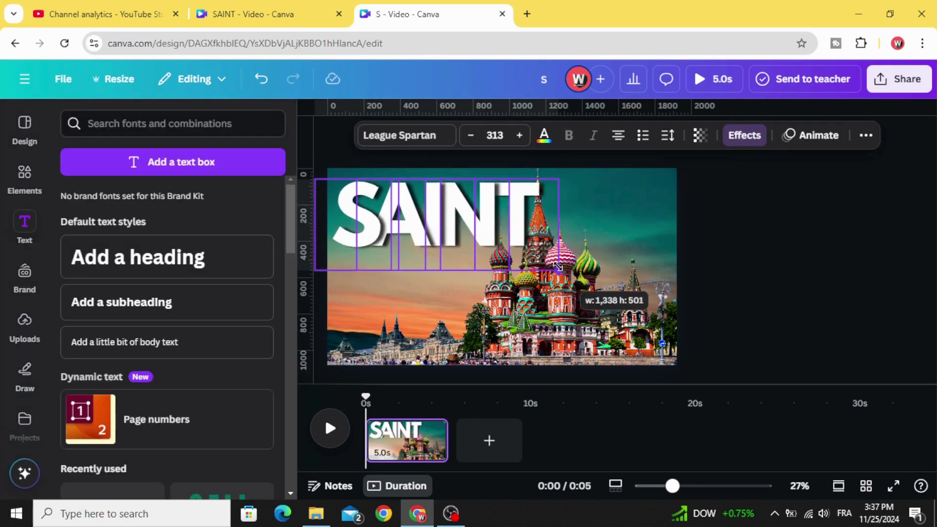
{"action": "left_click_drag", "start_coordinate": [442, 205], "coordinate": [449, 201]}
{"action": "left_click_drag", "start_coordinate": [564, 267], "coordinate": [554, 263]}
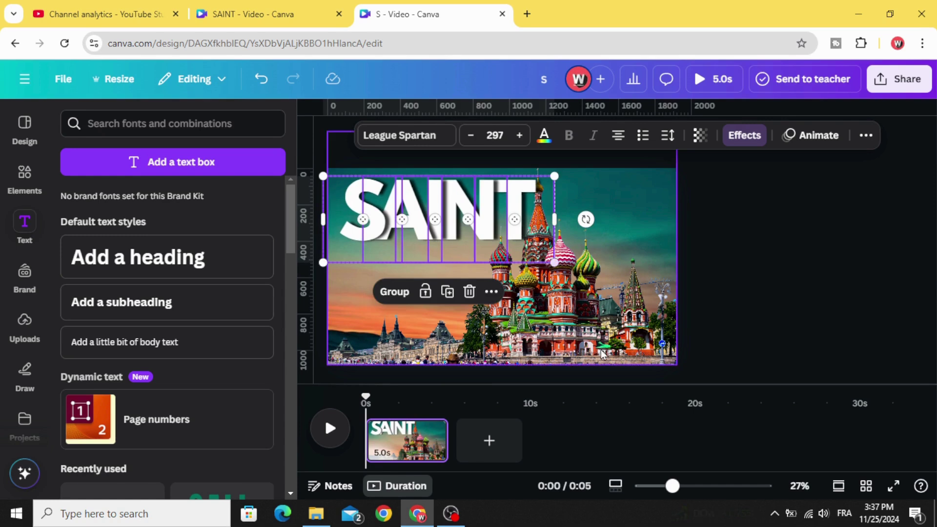
Step: Enlarge the cathedral cutout beyond the canvas edges and position its main towers to the right of the title
{"action": "left_click", "coordinate": [604, 355]}
{"action": "left_click_drag", "start_coordinate": [678, 366], "coordinate": [733, 412]}
{"action": "left_click", "coordinate": [630, 309]}
{"action": "left_click_drag", "start_coordinate": [733, 372], "coordinate": [761, 374]}
{"action": "left_click_drag", "start_coordinate": [619, 317], "coordinate": [622, 318]}
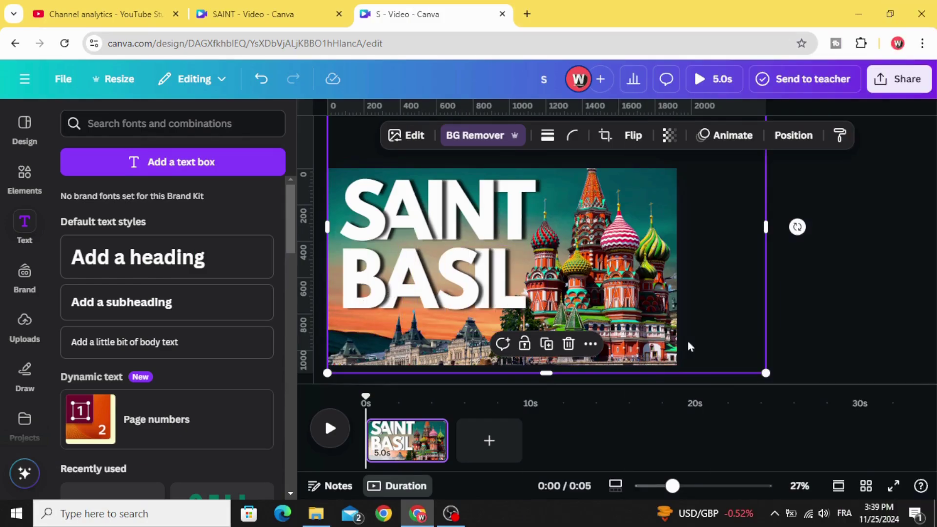
{"action": "left_click_drag", "start_coordinate": [765, 374], "coordinate": [785, 391]}
{"action": "left_click_drag", "start_coordinate": [608, 339], "coordinate": [602, 330]}
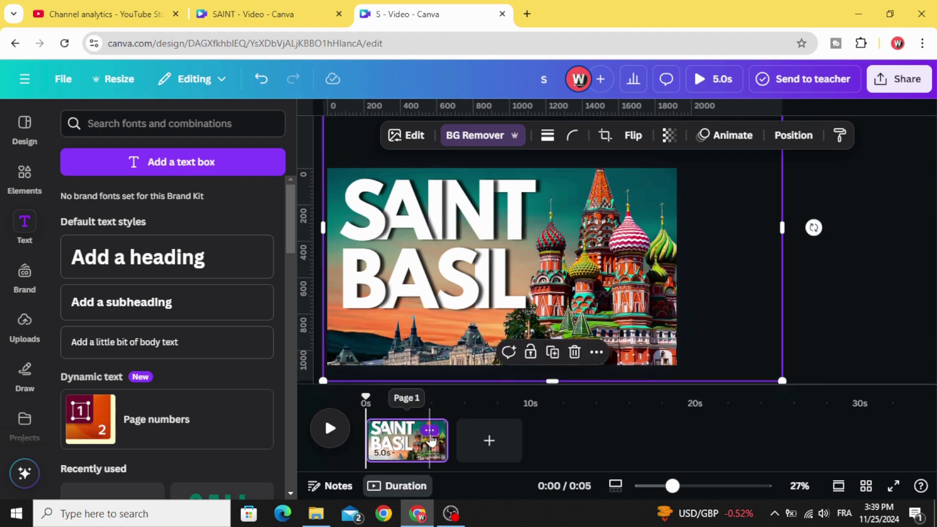
Step: Duplicate the page and, on the copy, move each letter of SAINT off the canvas's left edge
{"action": "left_click", "coordinate": [429, 429]}
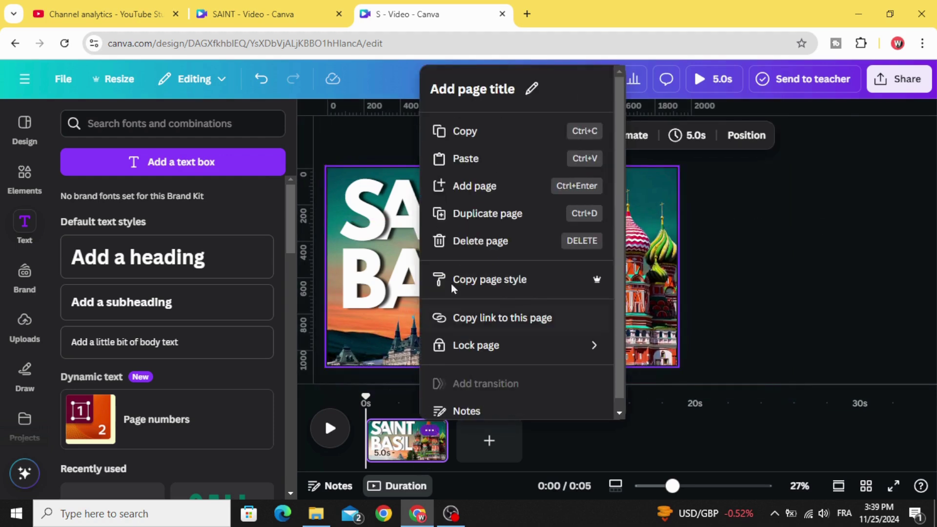
{"action": "left_click", "coordinate": [459, 217]}
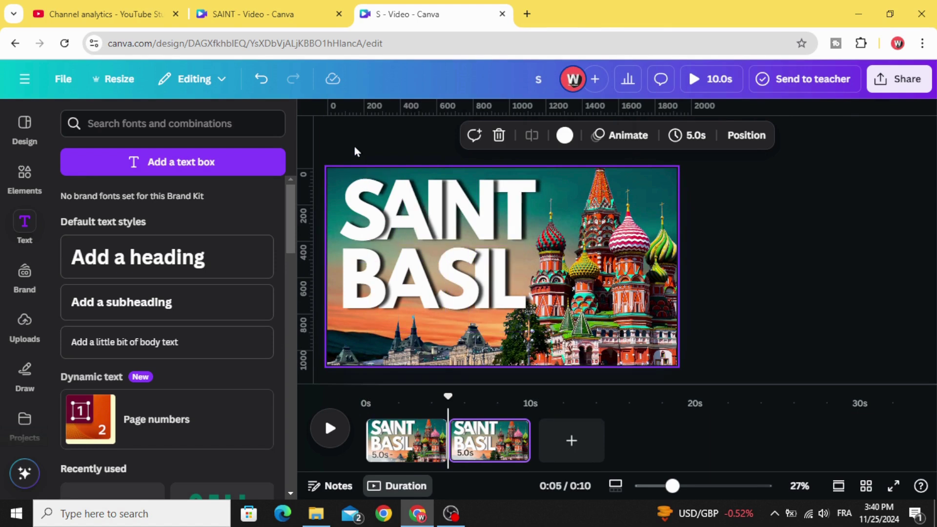
{"action": "left_click", "coordinate": [363, 205]}
{"action": "left_click", "coordinate": [337, 129]}
{"action": "left_click", "coordinate": [354, 210]}
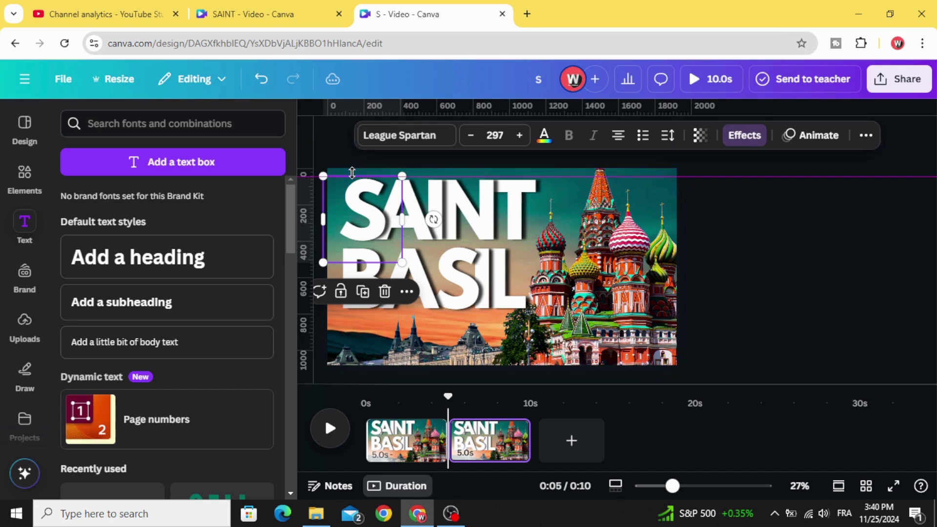
{"action": "left_click_drag", "start_coordinate": [352, 207], "coordinate": [305, 209]}
{"action": "left_click_drag", "start_coordinate": [405, 217], "coordinate": [306, 223]}
{"action": "key", "text": "Escape"}
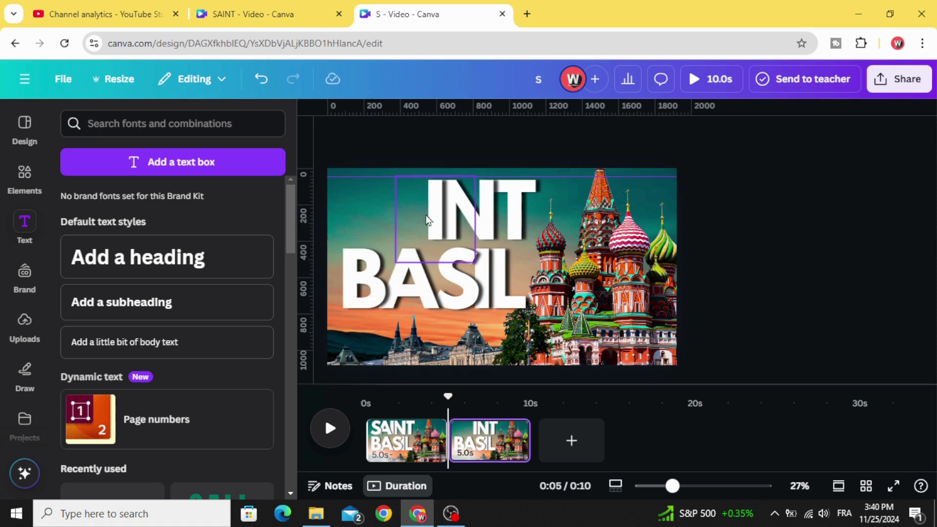
{"action": "left_click_drag", "start_coordinate": [419, 225], "coordinate": [313, 218]}
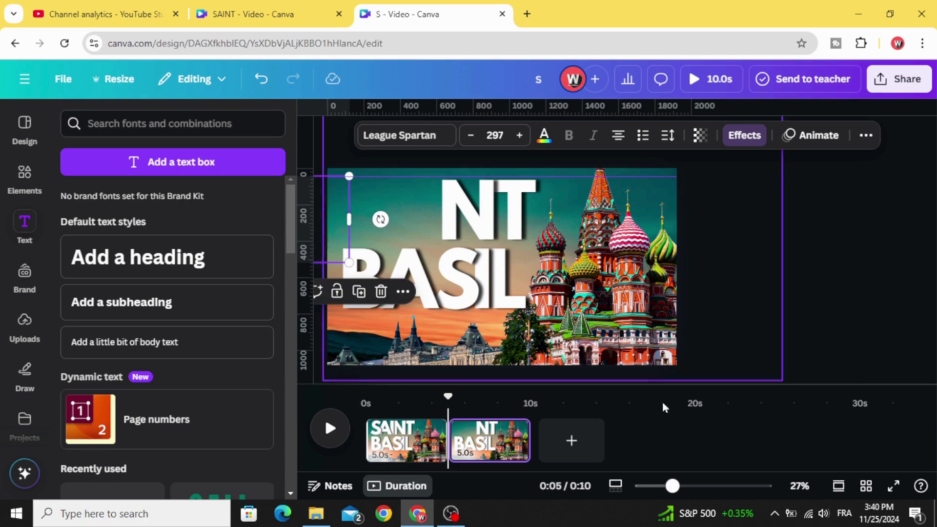
{"action": "left_click_drag", "start_coordinate": [672, 486], "coordinate": [679, 485]}
{"action": "left_click_drag", "start_coordinate": [499, 208], "coordinate": [283, 207]}
{"action": "left_click_drag", "start_coordinate": [581, 201], "coordinate": [313, 198]}
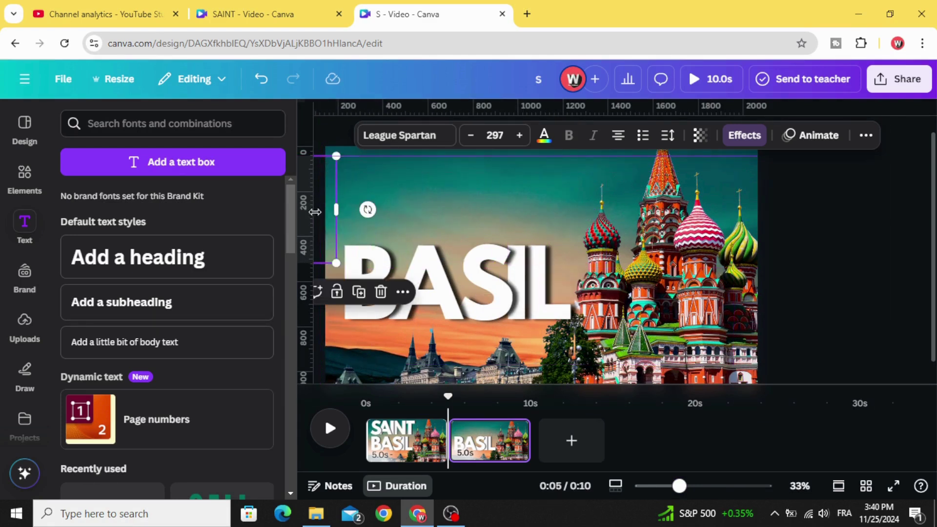
Step: Move each letter of BASIL off the left edge of the second page
{"action": "left_click", "coordinate": [380, 254]}
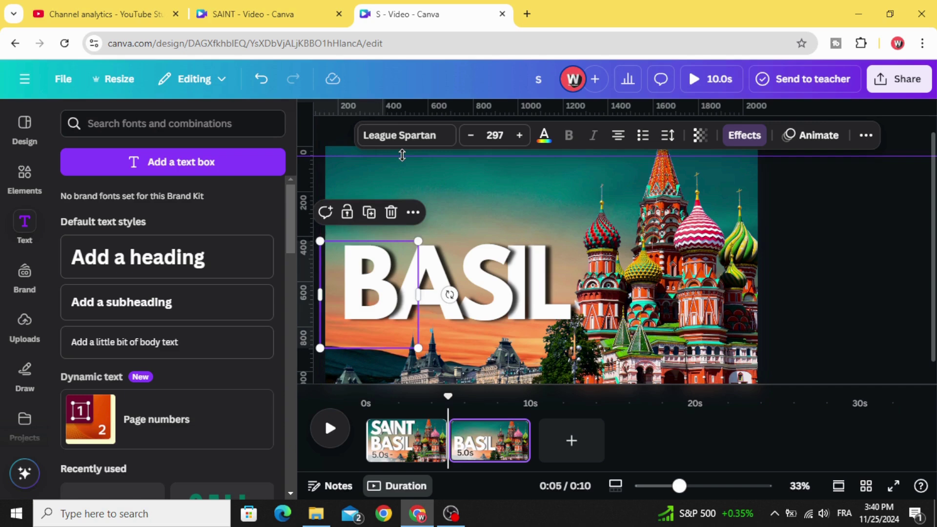
{"action": "left_click_drag", "start_coordinate": [417, 216], "coordinate": [434, 239]}
{"action": "left_click_drag", "start_coordinate": [389, 304], "coordinate": [310, 298]}
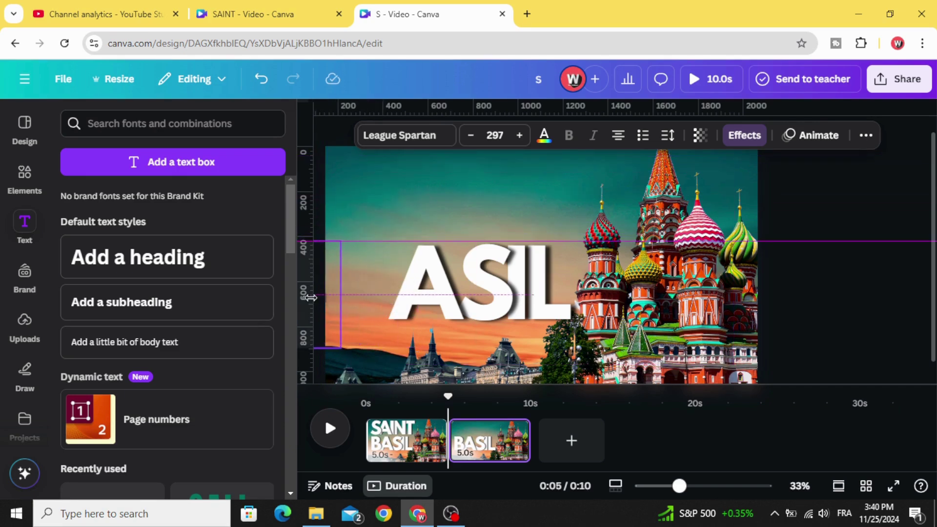
{"action": "left_click_drag", "start_coordinate": [434, 295], "coordinate": [295, 300]}
{"action": "left_click_drag", "start_coordinate": [483, 283], "coordinate": [279, 297]}
{"action": "left_click_drag", "start_coordinate": [511, 303], "coordinate": [282, 295]}
Step: Shift the cathedral cutout on the second page left until its right edge meets the canvas's right edge
{"action": "left_click", "coordinate": [667, 486]}
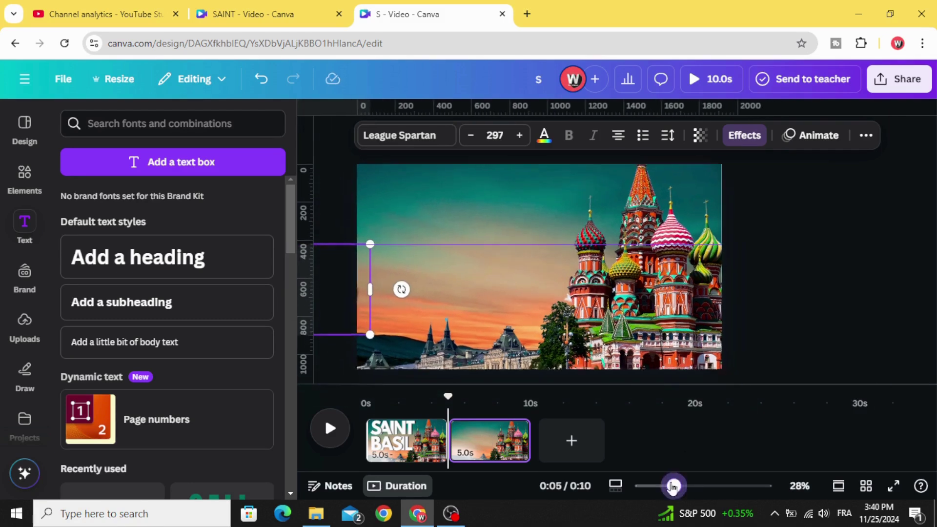
{"action": "left_click", "coordinate": [616, 319]}
{"action": "left_click_drag", "start_coordinate": [593, 316], "coordinate": [529, 315]}
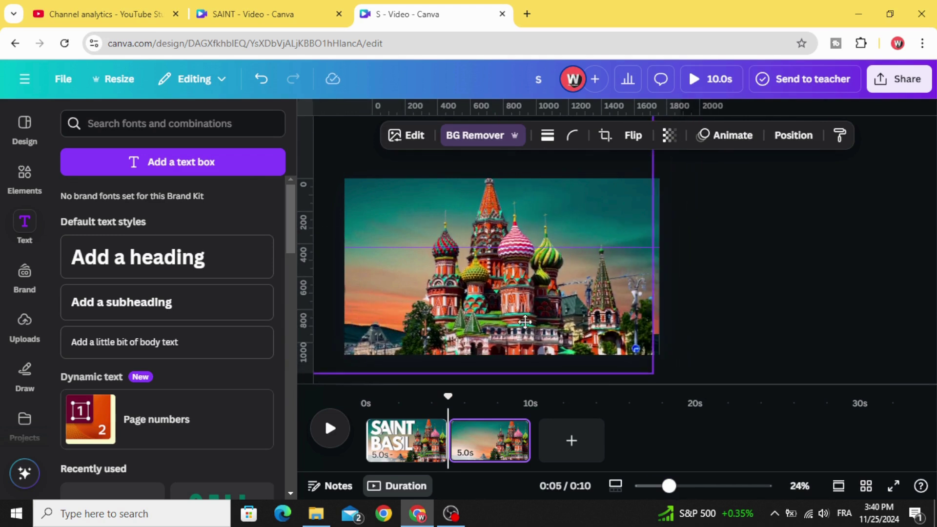
{"action": "left_click_drag", "start_coordinate": [528, 313], "coordinate": [530, 319]}
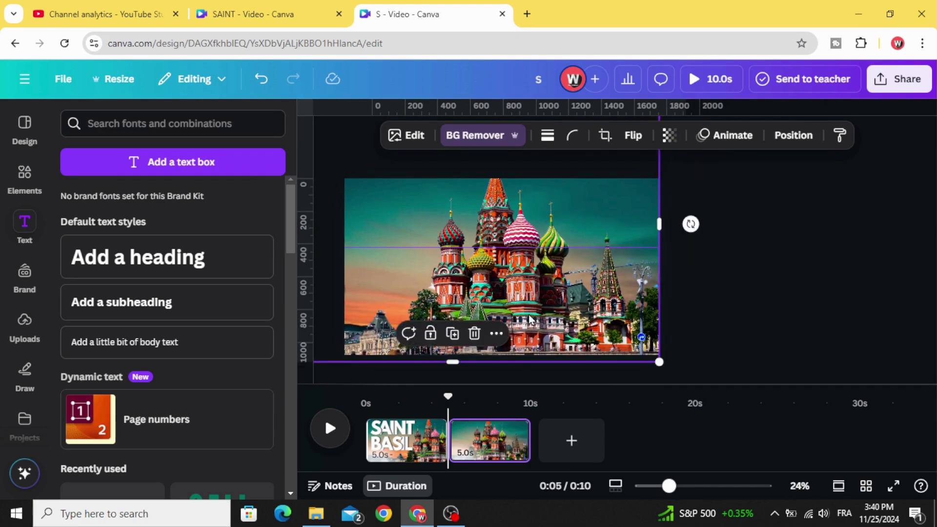
{"action": "mouse_move", "coordinate": [518, 442]}
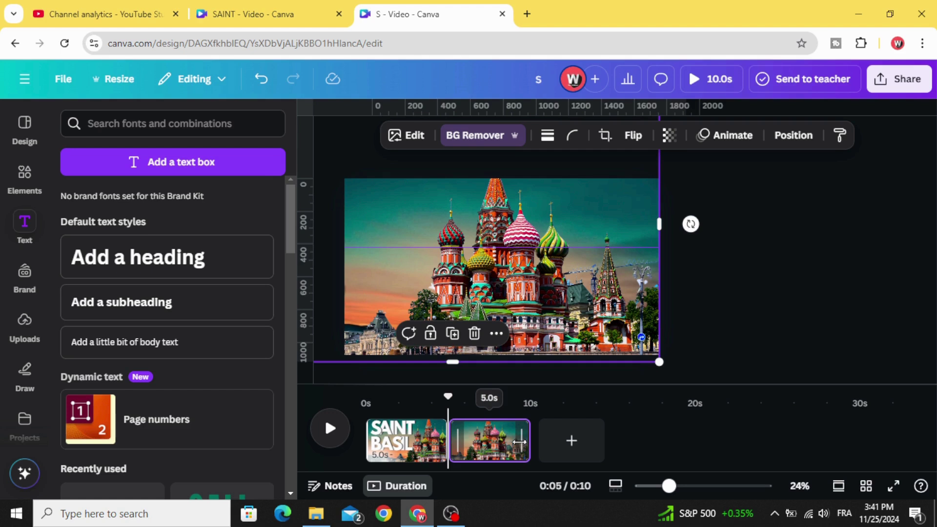
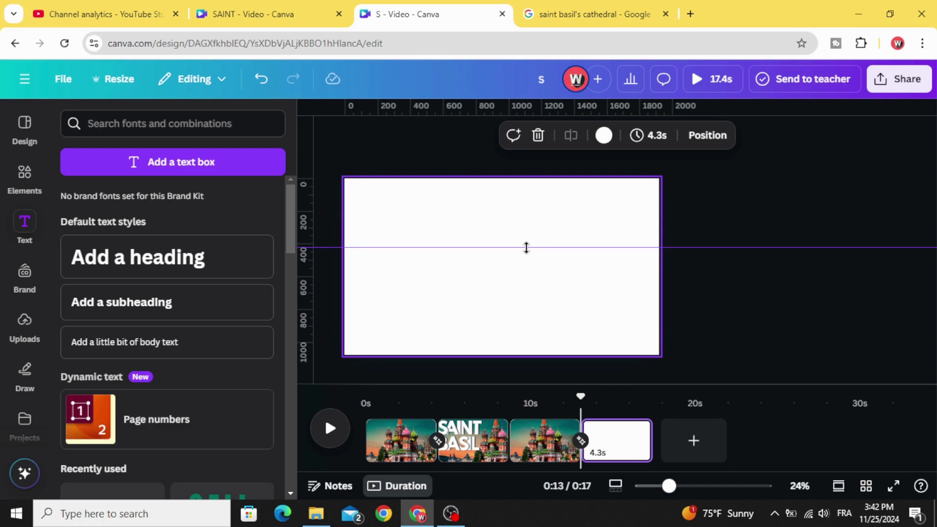
Step: Remove the horizontal ruler guide and set the blank last page's background to black
{"action": "left_click_drag", "start_coordinate": [525, 247], "coordinate": [530, 168]}
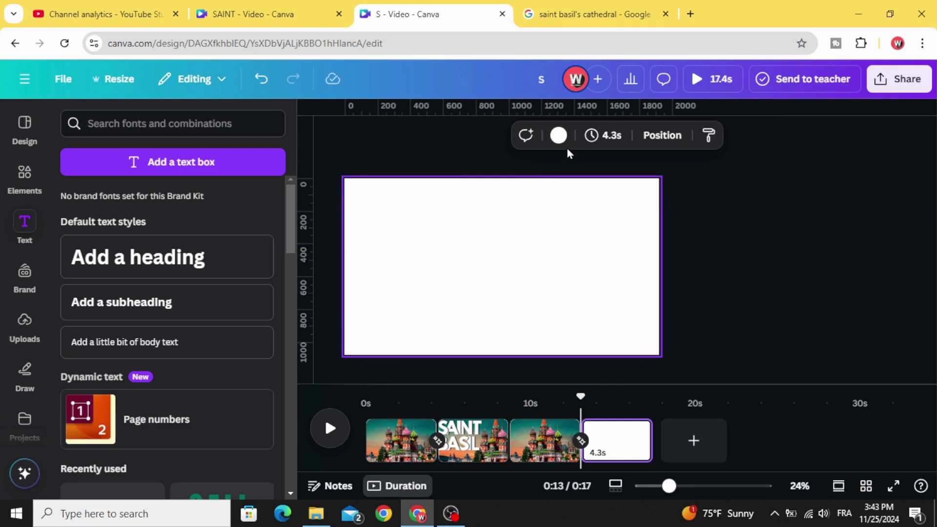
{"action": "left_click", "coordinate": [558, 136]}
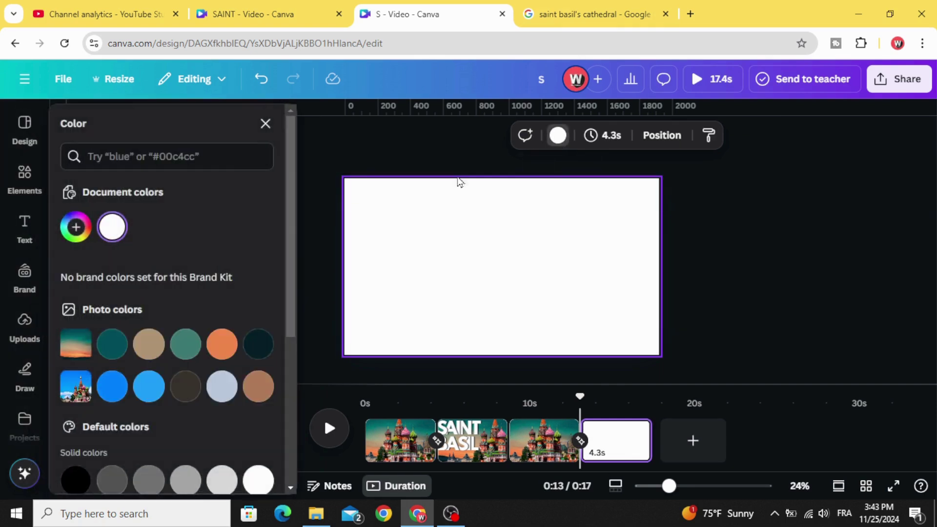
{"action": "left_click", "coordinate": [76, 480]}
Step: Add a heading to the black page and replace its text with the copied paragraph about Saint Basil's Cathedral
{"action": "left_click", "coordinate": [25, 229]}
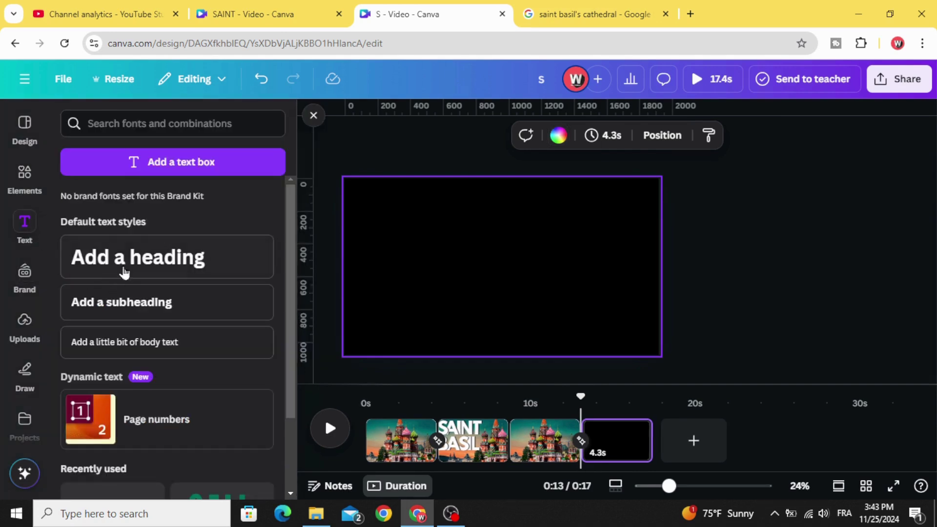
{"action": "left_click", "coordinate": [125, 272]}
{"action": "right_click", "coordinate": [464, 270]}
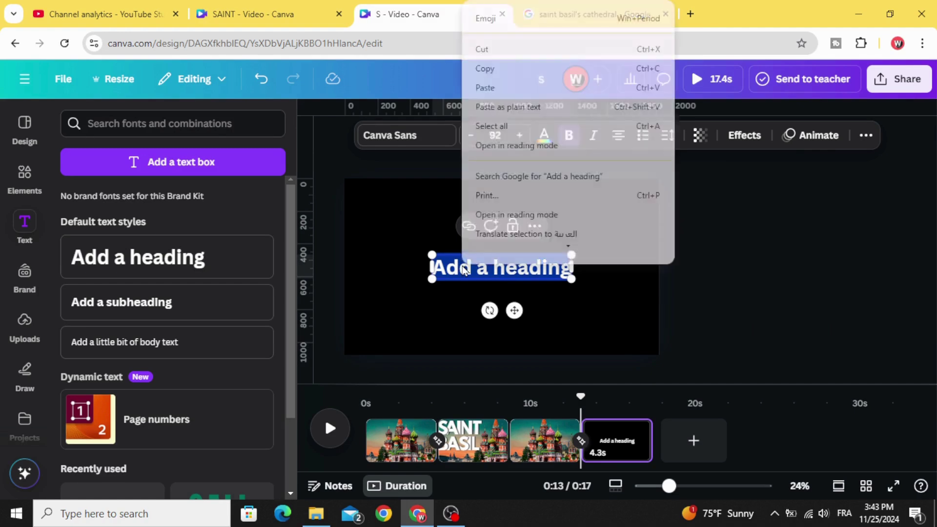
{"action": "left_click", "coordinate": [501, 100]}
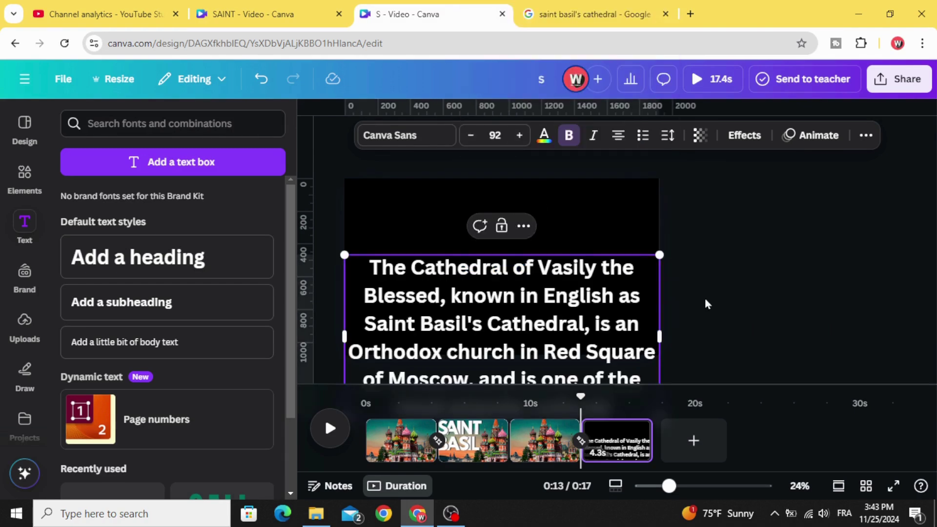
Step: Scale the cathedral paragraph down to font size 76.2 and center it on the black page
{"action": "left_click_drag", "start_coordinate": [566, 325], "coordinate": [566, 255]}
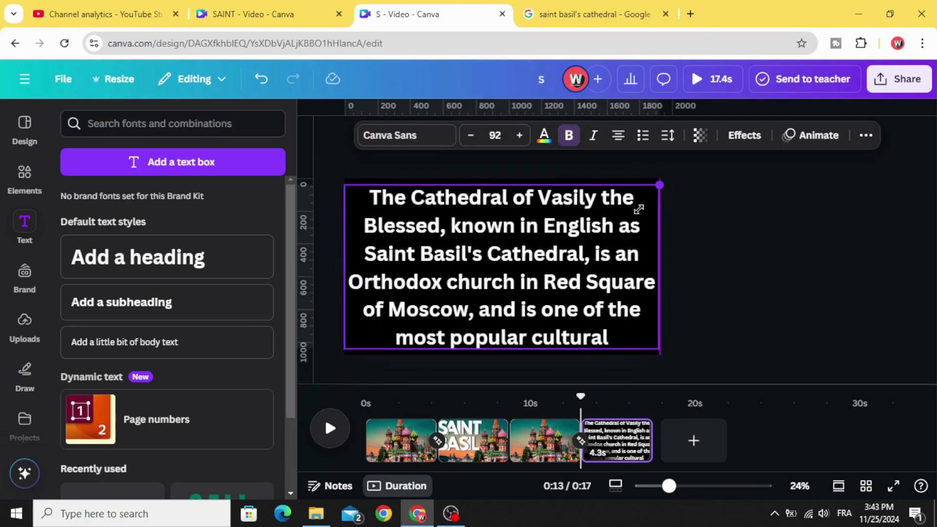
{"action": "left_click_drag", "start_coordinate": [638, 208], "coordinate": [586, 232]}
{"action": "left_click_drag", "start_coordinate": [488, 278], "coordinate": [504, 266]}
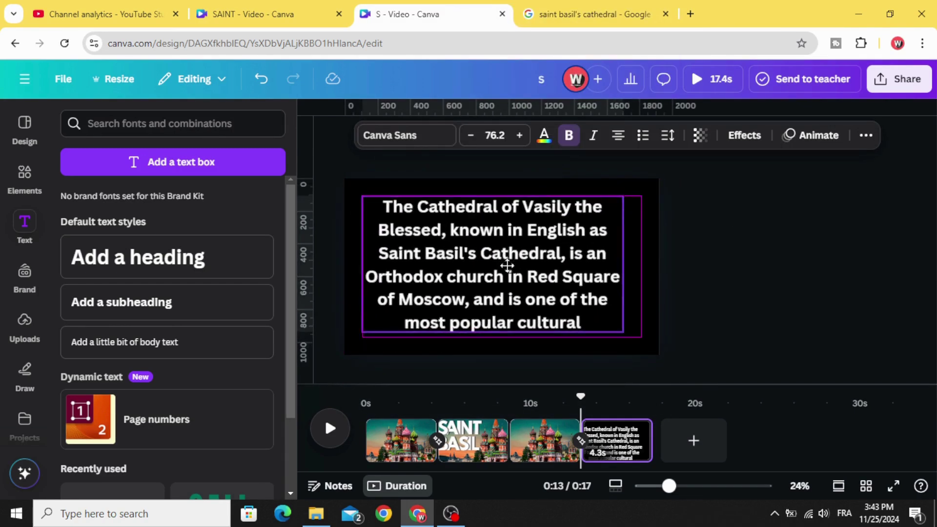
Step: Change the cathedral paragraph's font to Glacial Indifference
{"action": "left_click", "coordinate": [397, 140]}
{"action": "type", "text": "SP"}
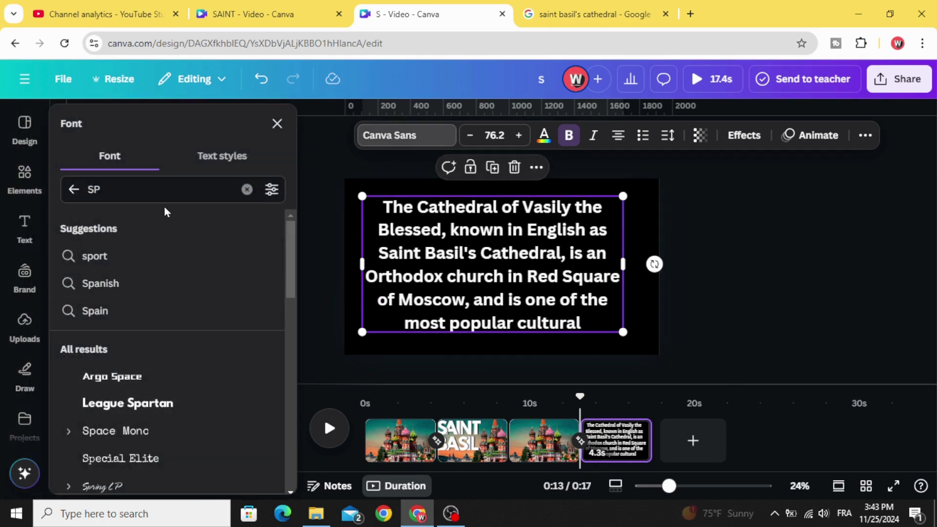
{"action": "double_click", "coordinate": [167, 190]}
{"action": "type", "text": "GL"}
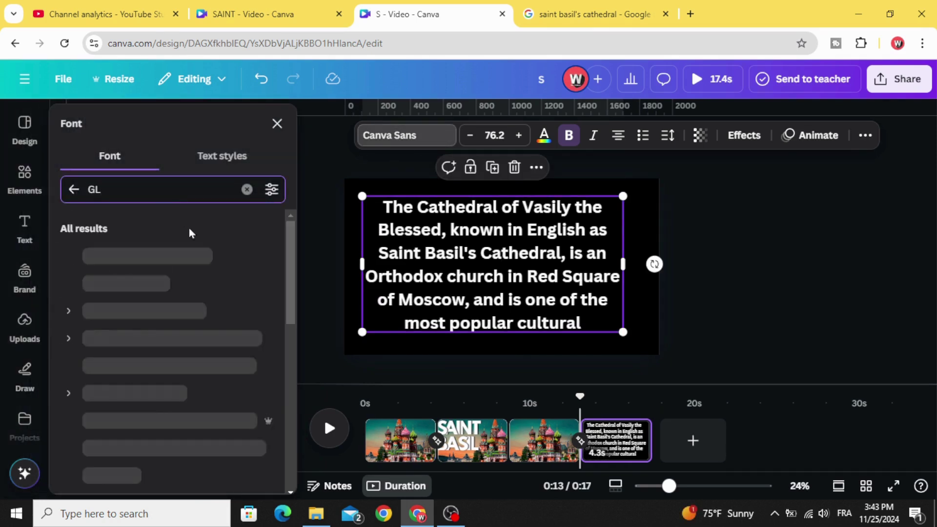
{"action": "left_click", "coordinate": [184, 392]}
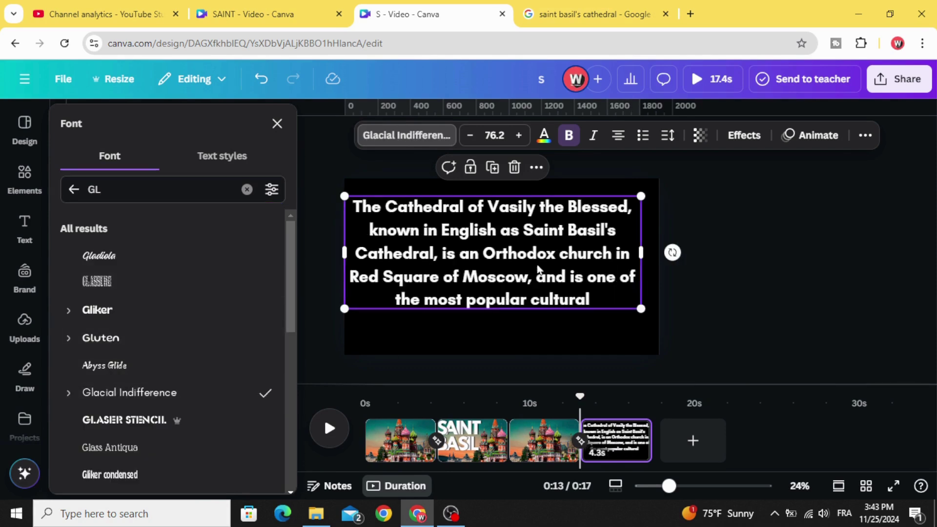
Step: Scale the cathedral paragraph down to font size 68.7, remove its bold formatting and reposition it near the black page's centre
{"action": "left_click_drag", "start_coordinate": [637, 196], "coordinate": [613, 198]}
{"action": "left_click", "coordinate": [568, 135]}
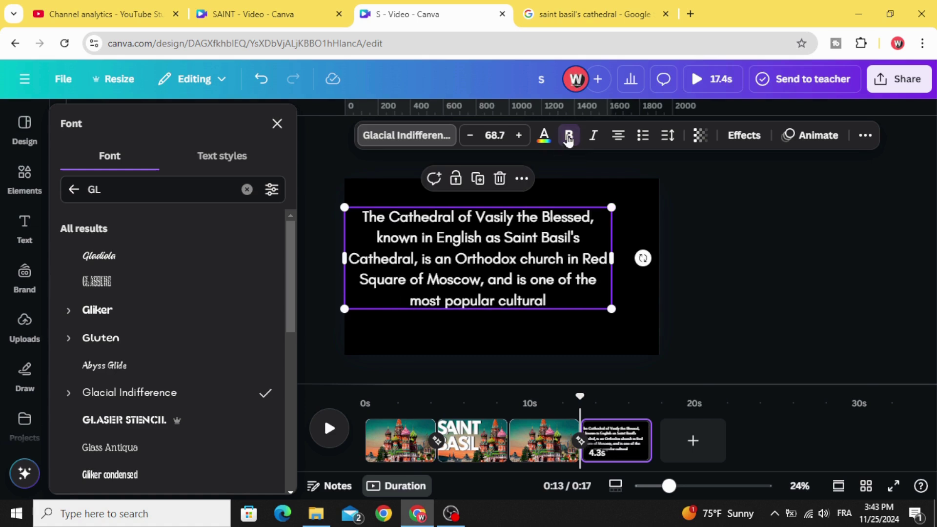
{"action": "left_click_drag", "start_coordinate": [469, 253], "coordinate": [486, 269]}
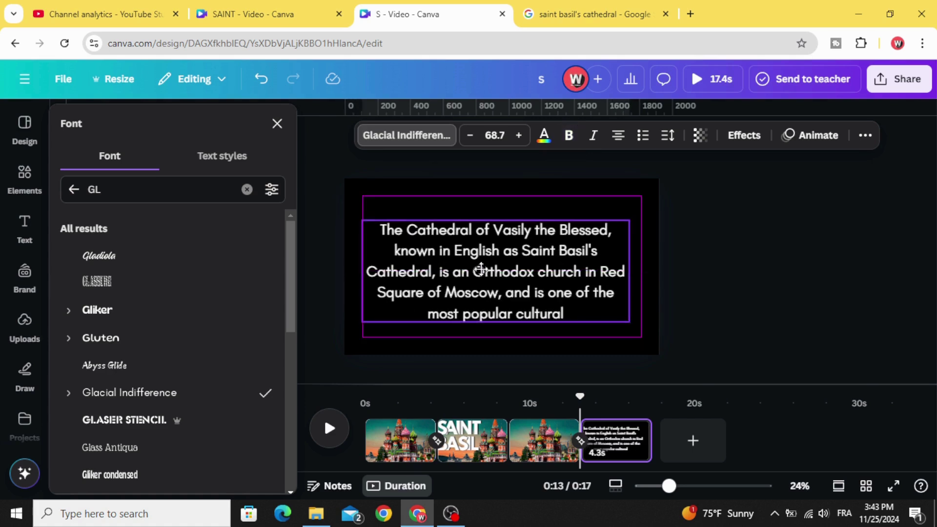
Step: Apply the Lift effect at maximum intensity to the paragraph, and narrow its text box to five lines centred horizontally on the page
{"action": "left_click", "coordinate": [746, 137]}
{"action": "left_click", "coordinate": [241, 207]}
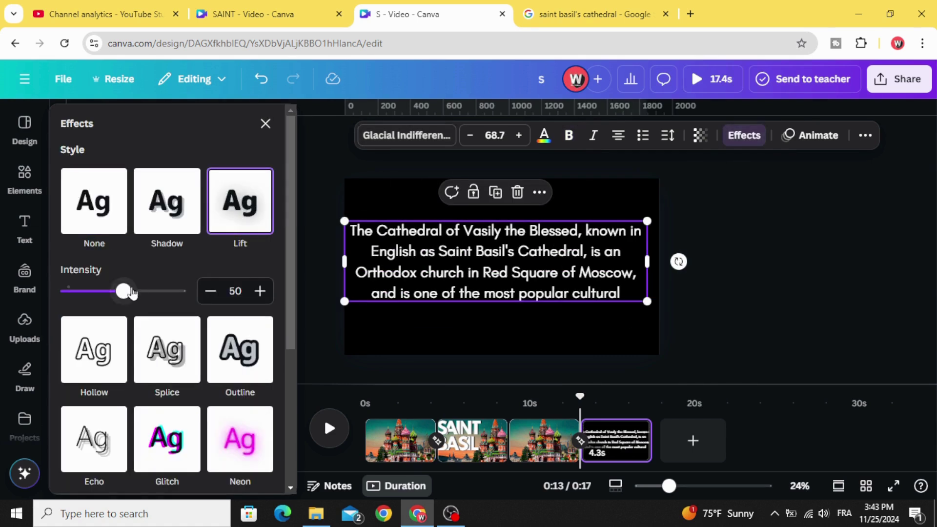
{"action": "left_click_drag", "start_coordinate": [133, 293], "coordinate": [266, 301]}
{"action": "key", "text": "Escape"}
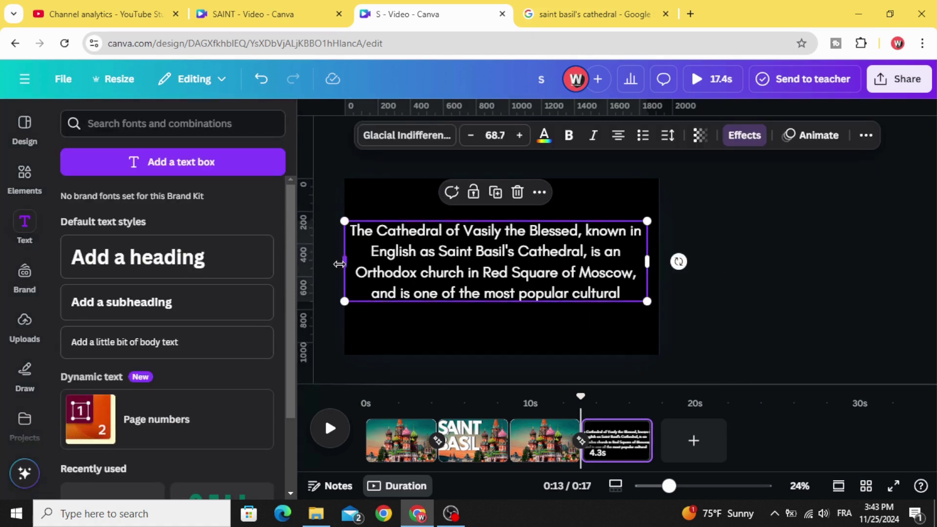
{"action": "left_click_drag", "start_coordinate": [340, 264], "coordinate": [373, 266]}
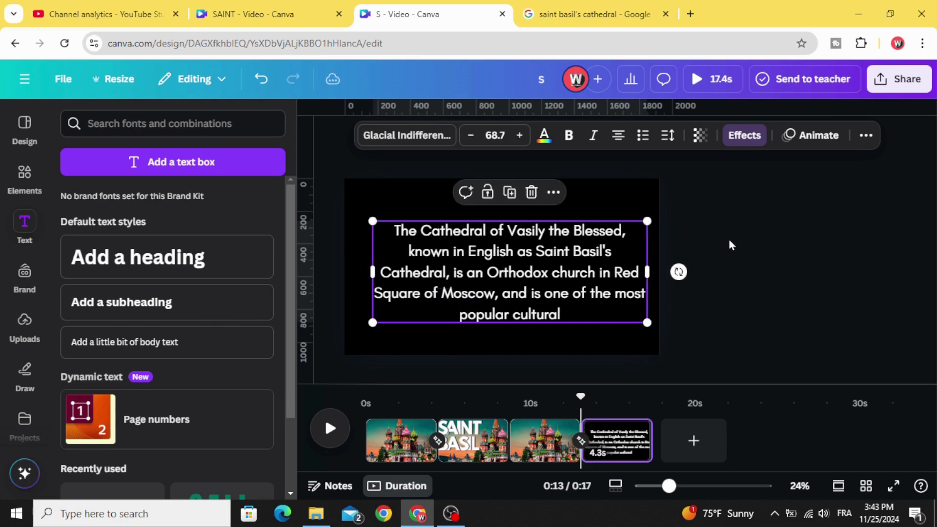
{"action": "left_click_drag", "start_coordinate": [464, 315], "coordinate": [457, 296]}
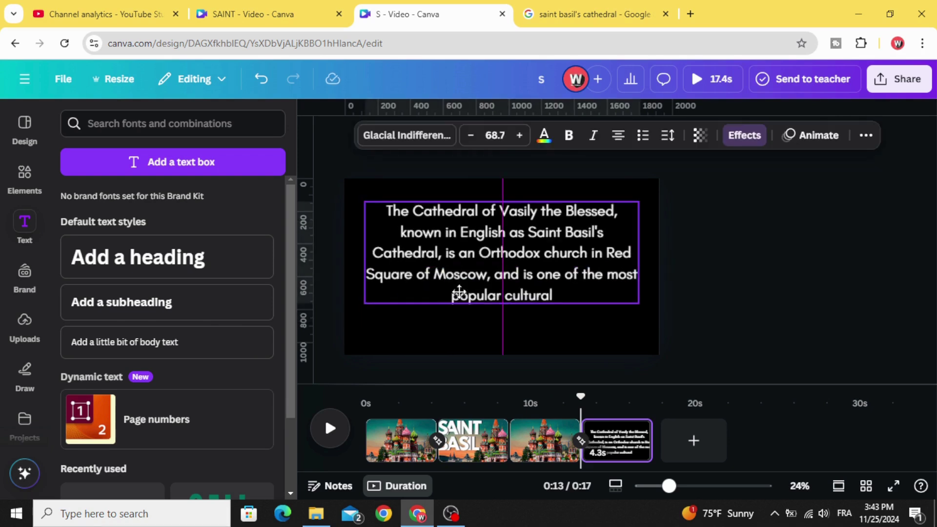
Step: Add a square shape to the black page and place it centred at the paragraph's lower edge, overlapping the last line
{"action": "left_click", "coordinate": [21, 182]}
{"action": "left_click", "coordinate": [247, 125]}
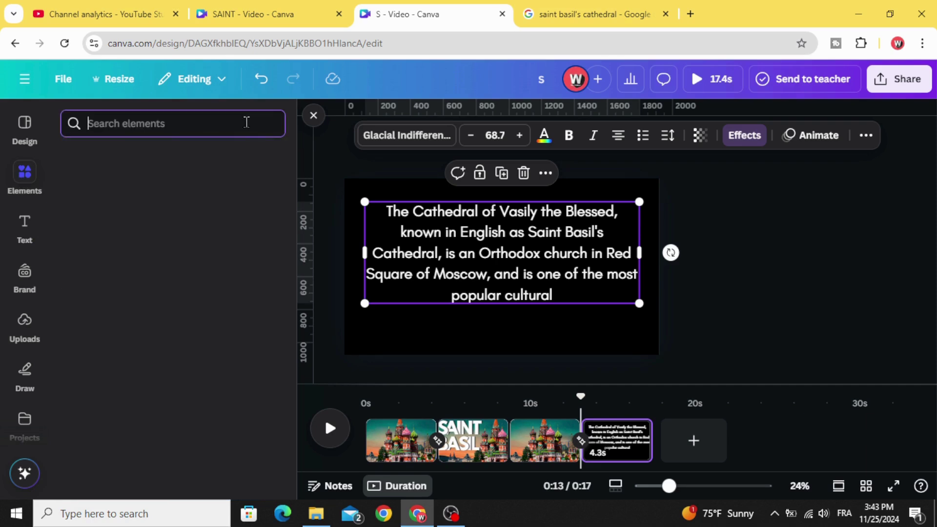
{"action": "scroll", "coordinate": [129, 351], "scroll_direction": "down", "scroll_amount": 8}
{"action": "scroll", "coordinate": [133, 359], "scroll_direction": "down", "scroll_amount": 8}
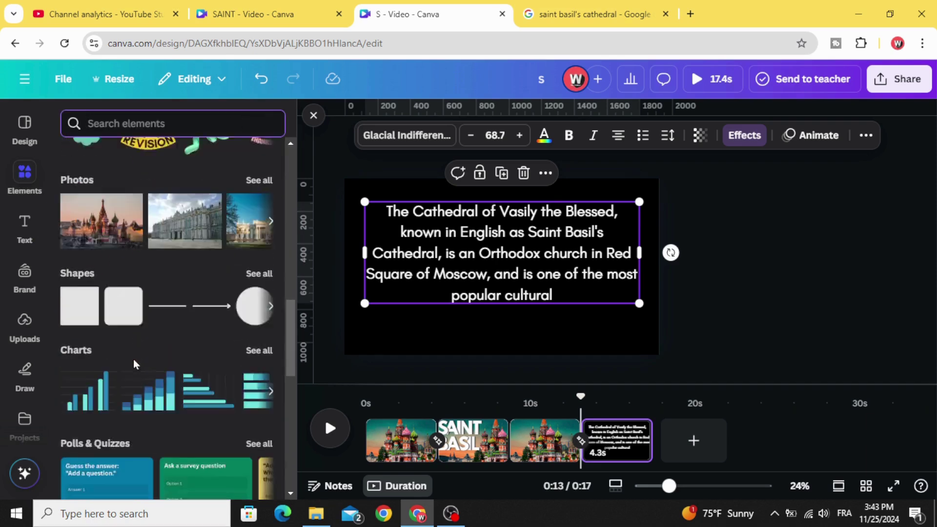
{"action": "scroll", "coordinate": [133, 359], "scroll_direction": "up", "scroll_amount": 1}
{"action": "left_click", "coordinate": [76, 209]}
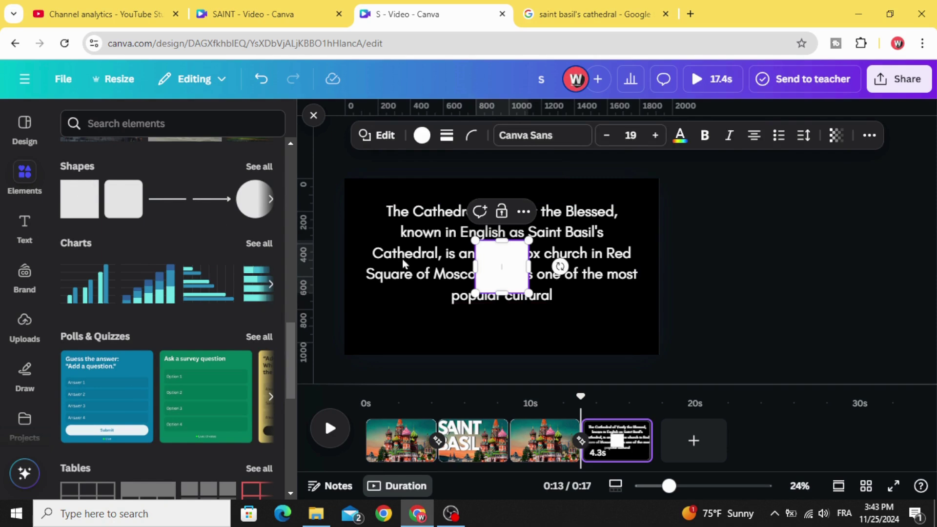
{"action": "left_click_drag", "start_coordinate": [502, 264], "coordinate": [502, 311]}
Step: Make the square fully transparent and group it with the cathedral paragraph
{"action": "left_click", "coordinate": [836, 142]}
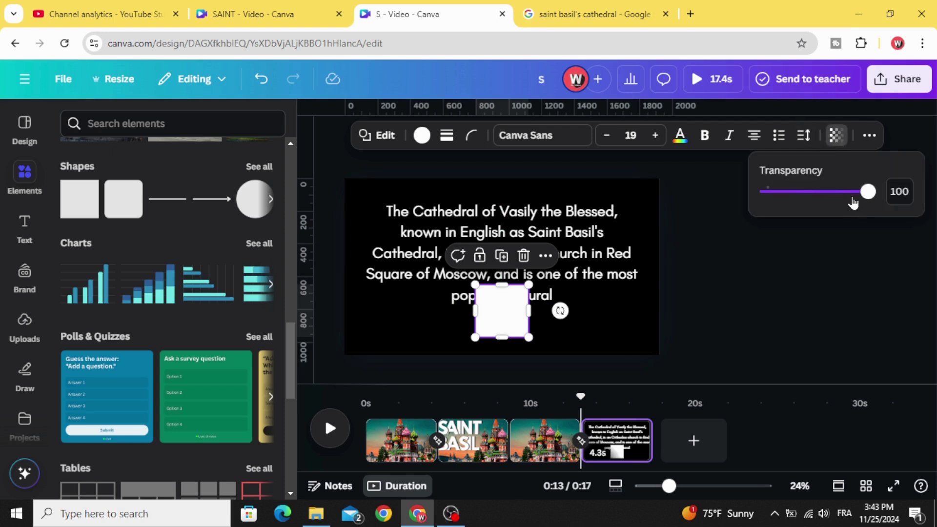
{"action": "left_click_drag", "start_coordinate": [868, 191], "coordinate": [459, 350]}
{"action": "left_click", "coordinate": [435, 332]}
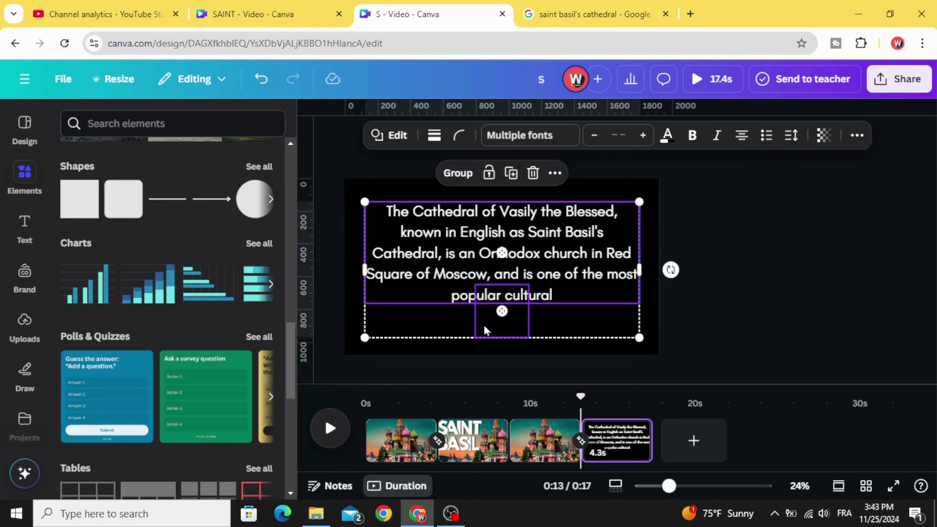
{"action": "left_click", "coordinate": [458, 174]}
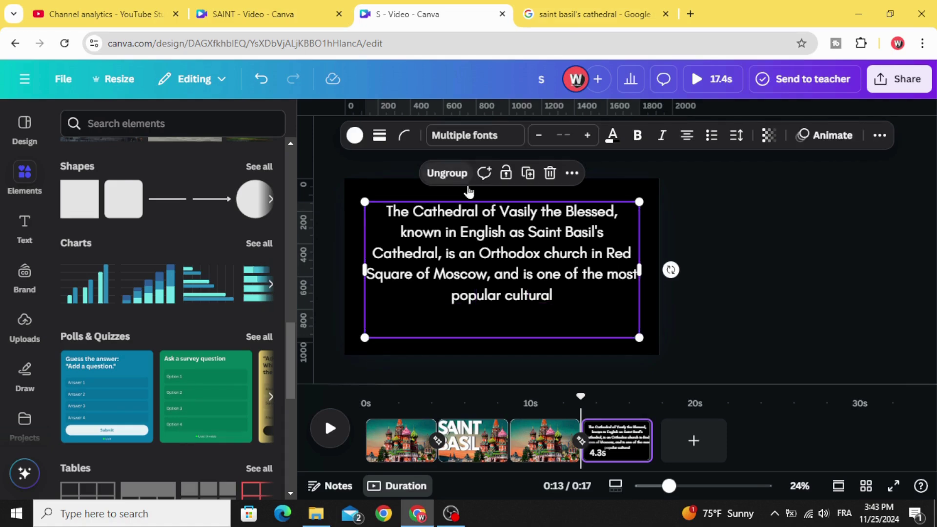
Step: Copy the paragraph group onto the third page, scaled down and aligned to the canvas's upper-right corner
{"action": "right_click", "coordinate": [472, 237]}
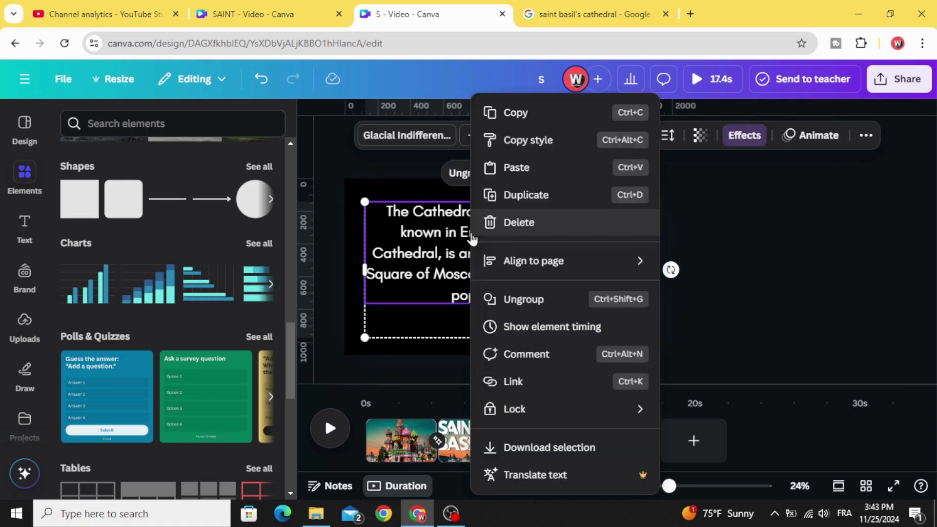
{"action": "left_click", "coordinate": [523, 115]}
{"action": "left_click", "coordinate": [535, 444]}
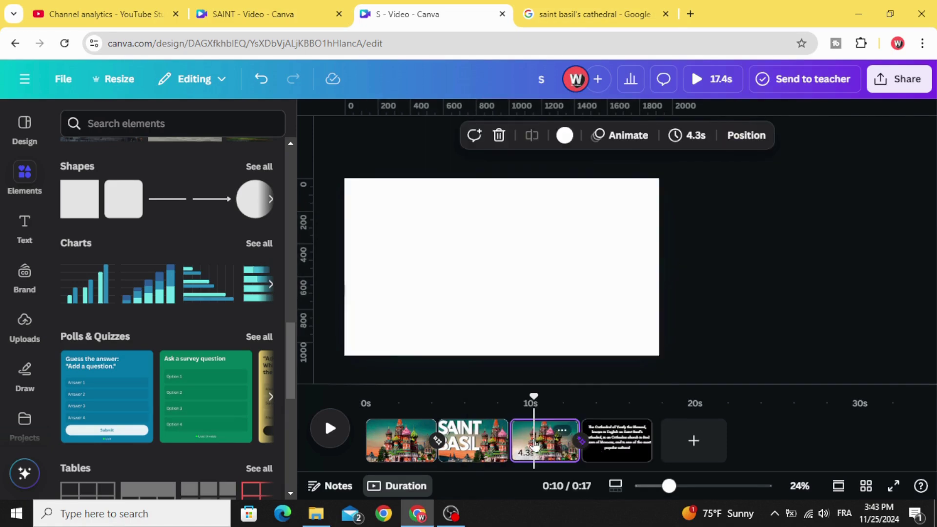
{"action": "left_click", "coordinate": [494, 275]}
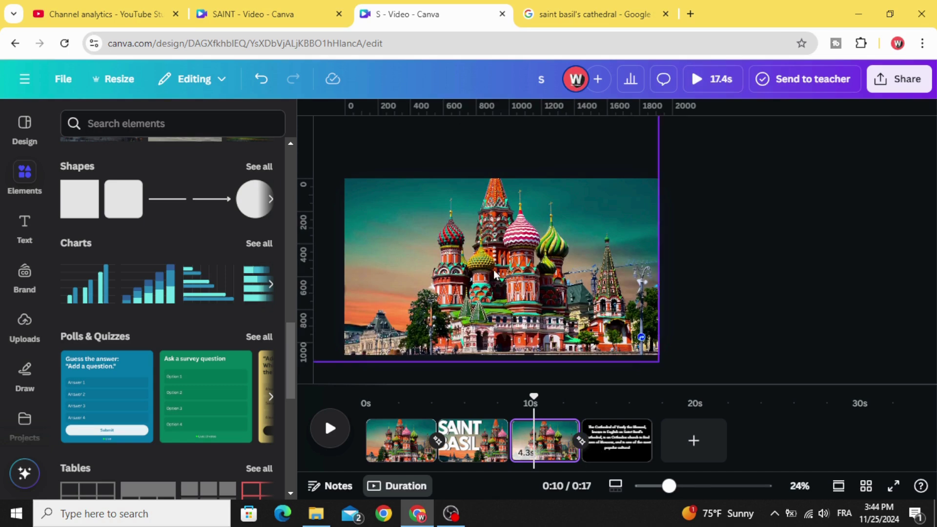
{"action": "right_click", "coordinate": [482, 231]}
{"action": "left_click", "coordinate": [548, 144]}
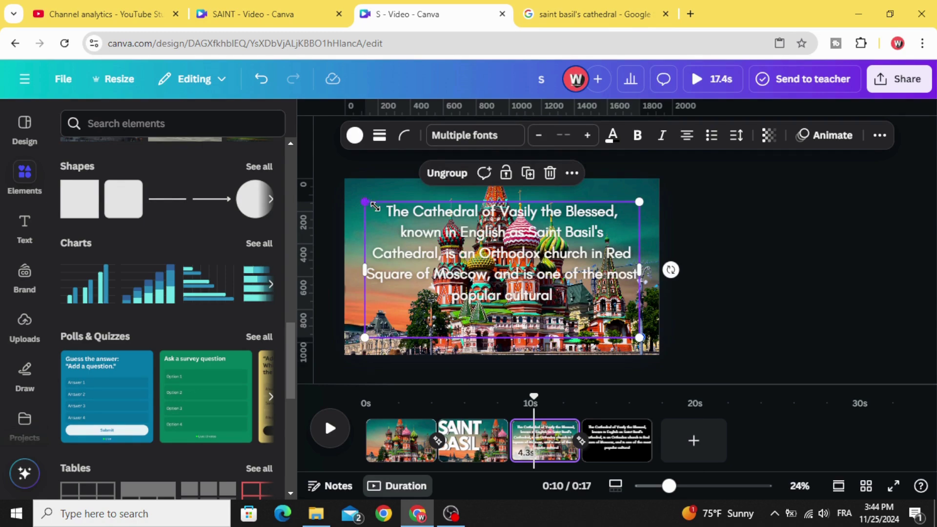
{"action": "left_click_drag", "start_coordinate": [374, 206], "coordinate": [403, 221]}
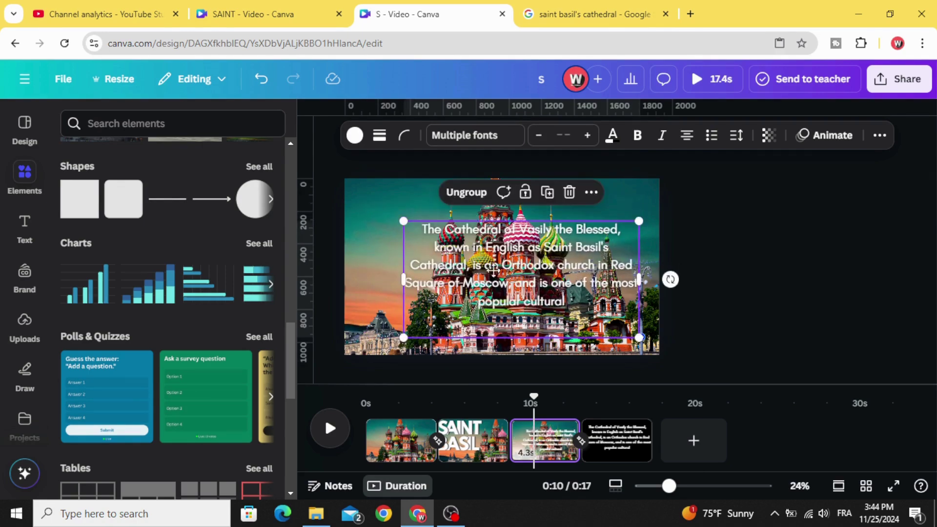
{"action": "left_click_drag", "start_coordinate": [492, 270], "coordinate": [513, 227]}
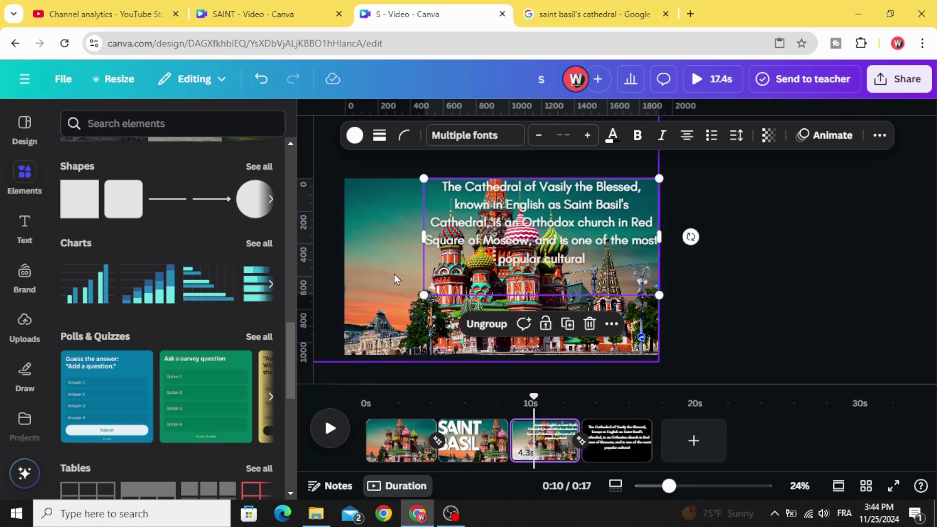
Step: Enlarge and reposition the cathedral image on the third page so its large domes fill the canvas's left half
{"action": "left_click", "coordinate": [379, 325]}
{"action": "left_click_drag", "start_coordinate": [388, 341], "coordinate": [379, 318]}
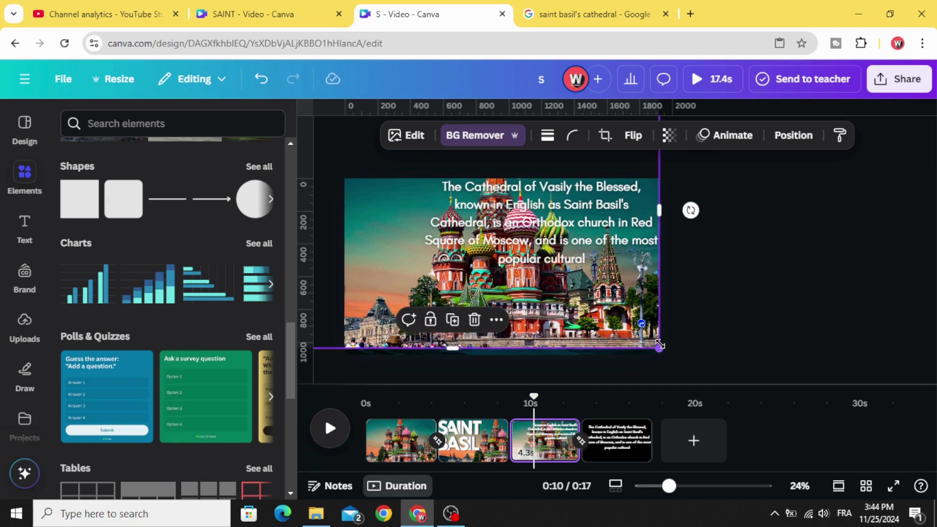
{"action": "left_click_drag", "start_coordinate": [659, 345], "coordinate": [747, 453]}
{"action": "left_click_drag", "start_coordinate": [633, 342], "coordinate": [674, 390]}
{"action": "left_click_drag", "start_coordinate": [564, 310], "coordinate": [548, 370]}
Step: Shrink the paragraph group on the third page further and fit it into the sky at the canvas's upper-right corner
{"action": "left_click", "coordinate": [432, 180]}
{"action": "left_click_drag", "start_coordinate": [425, 178], "coordinate": [472, 195]}
{"action": "left_click_drag", "start_coordinate": [552, 254], "coordinate": [548, 228]}
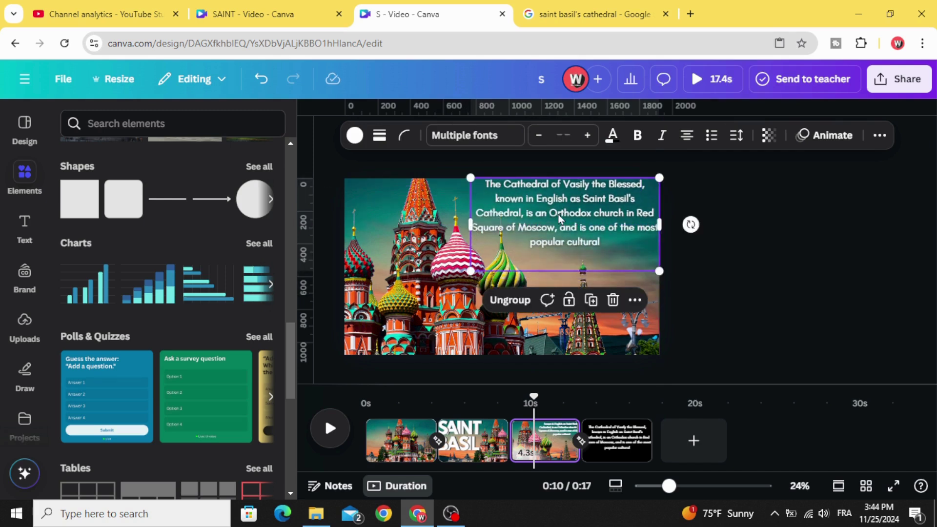
Step: Paste the paragraph group onto the SAINT BASIL page and move it up until its text lies above the canvas
{"action": "left_click", "coordinate": [466, 435]}
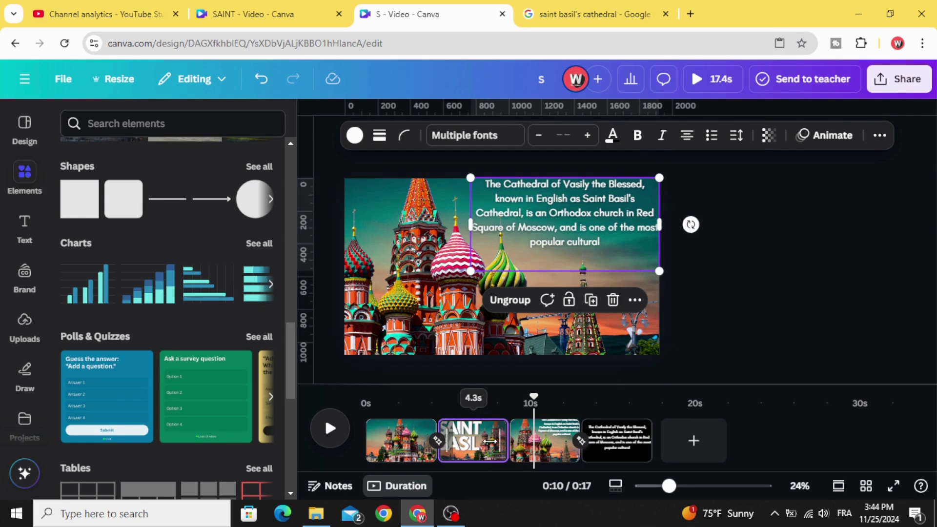
{"action": "left_click", "coordinate": [561, 258]}
{"action": "right_click", "coordinate": [561, 242]}
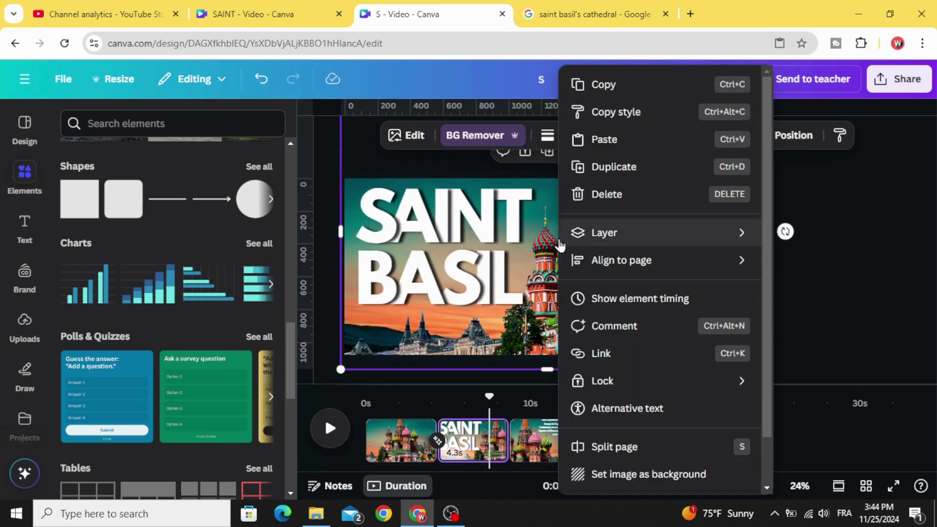
{"action": "left_click", "coordinate": [618, 143]}
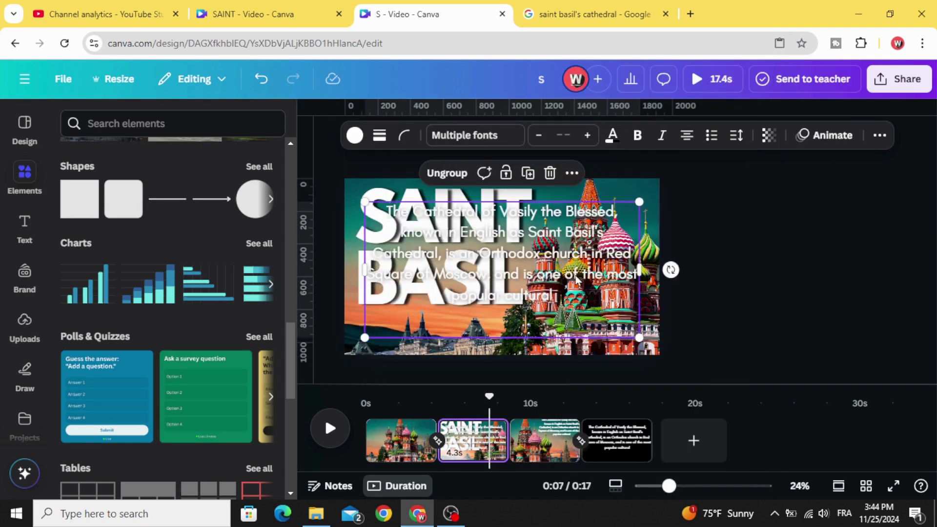
{"action": "left_click_drag", "start_coordinate": [578, 276], "coordinate": [597, 140]}
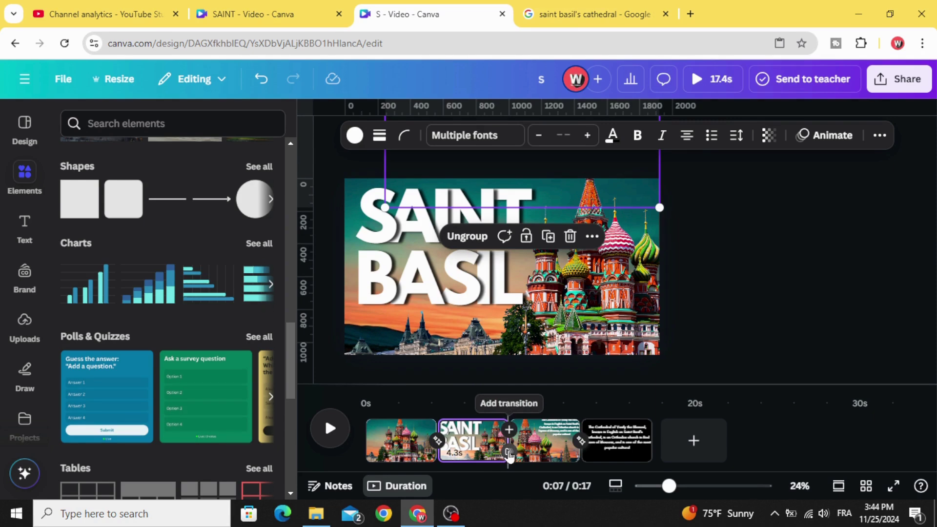
Step: Add a Match & Move transition of 1.8 seconds between the second and third pages and play it back
{"action": "left_click", "coordinate": [508, 452]}
{"action": "left_click", "coordinate": [119, 367]}
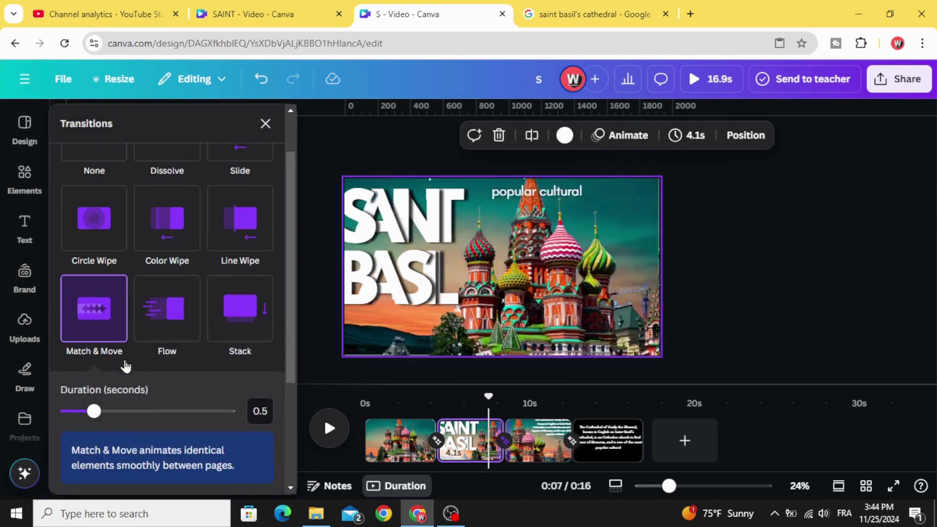
{"action": "left_click_drag", "start_coordinate": [97, 414], "coordinate": [181, 413]}
{"action": "left_click_drag", "start_coordinate": [480, 399], "coordinate": [461, 400]}
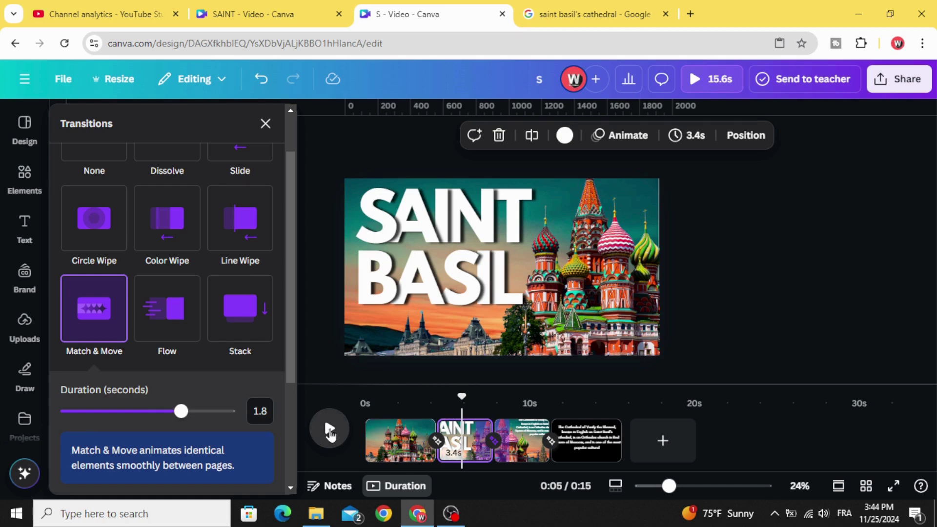
{"action": "left_click", "coordinate": [330, 429]}
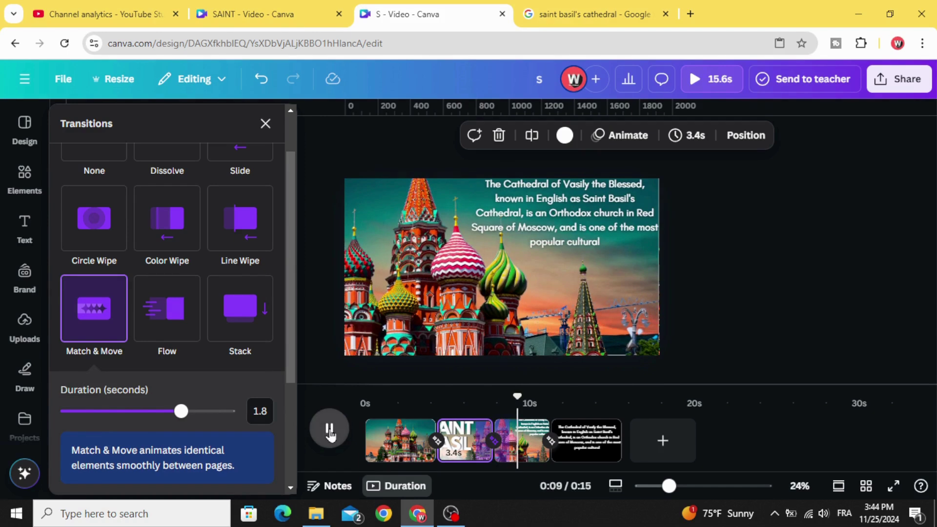
{"action": "left_click", "coordinate": [330, 430]}
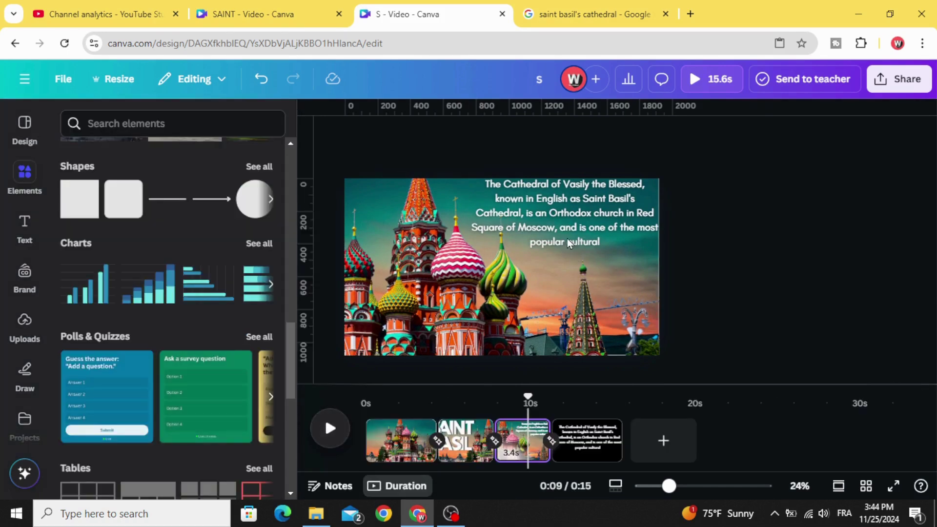
Step: Shift the paragraph group on the third page slightly down and delete the black text page at the end
{"action": "left_click", "coordinate": [563, 224]}
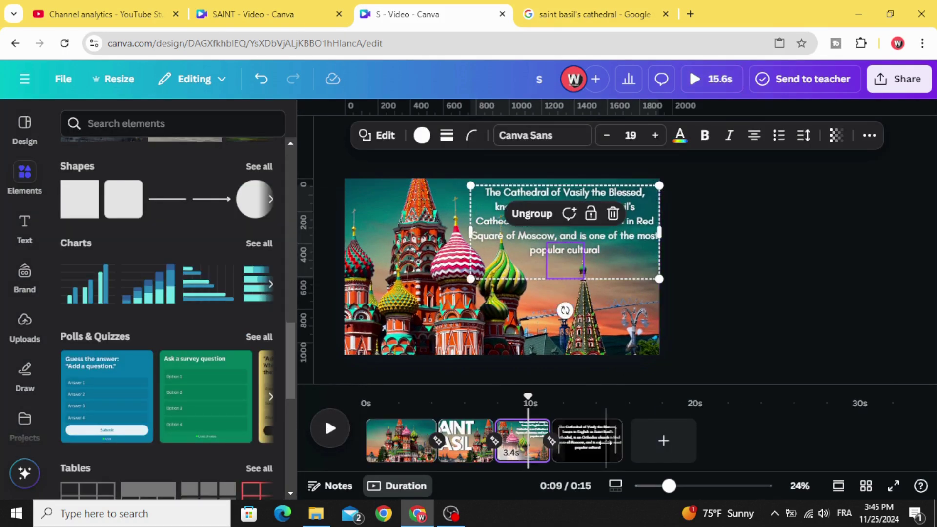
{"action": "left_click", "coordinate": [594, 448]}
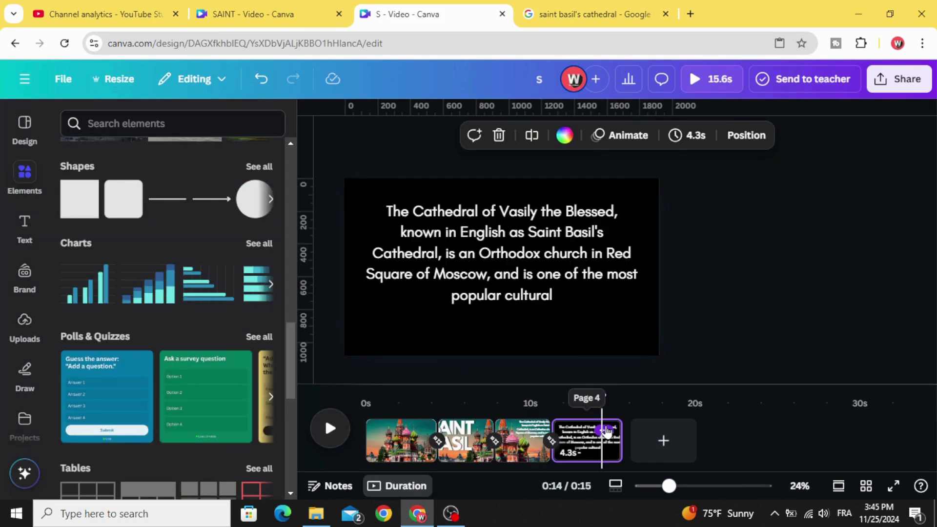
{"action": "right_click", "coordinate": [605, 430]}
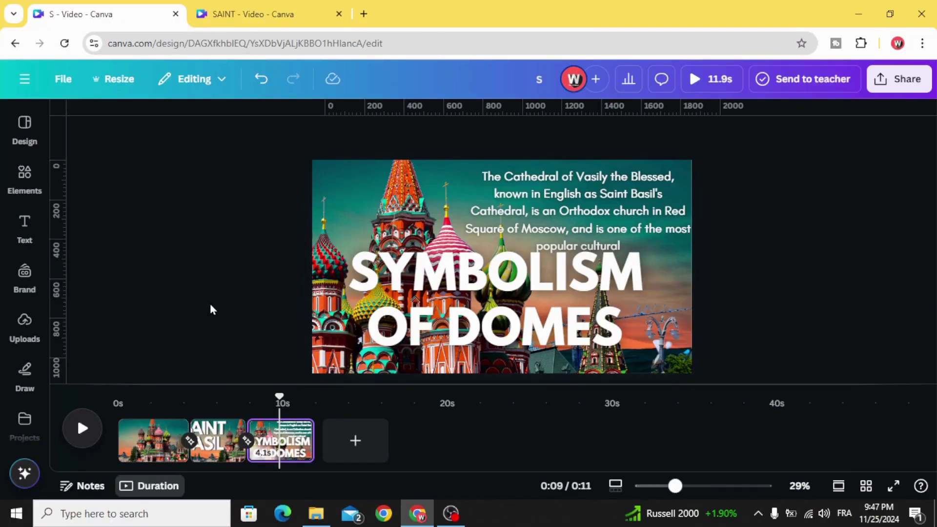
Step: Search the elements library for clouds
{"action": "left_click", "coordinate": [490, 336]}
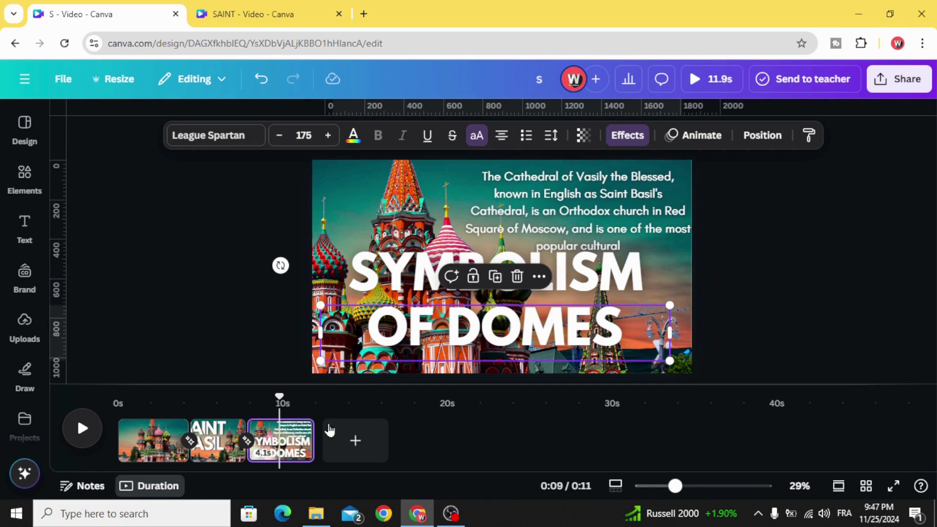
{"action": "left_click", "coordinate": [396, 281]}
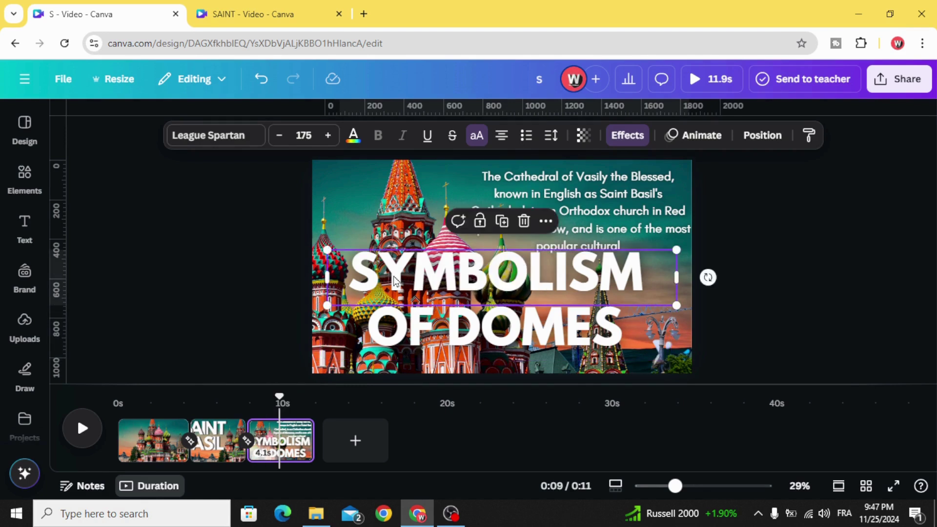
{"action": "left_click", "coordinate": [457, 327]}
{"action": "left_click", "coordinate": [21, 184]}
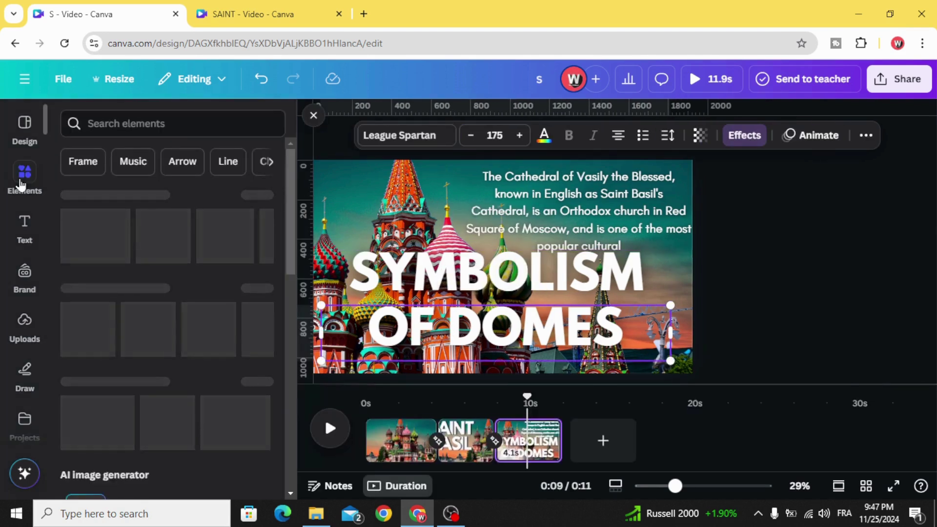
{"action": "left_click", "coordinate": [123, 122]}
{"action": "type", "text": "d"}
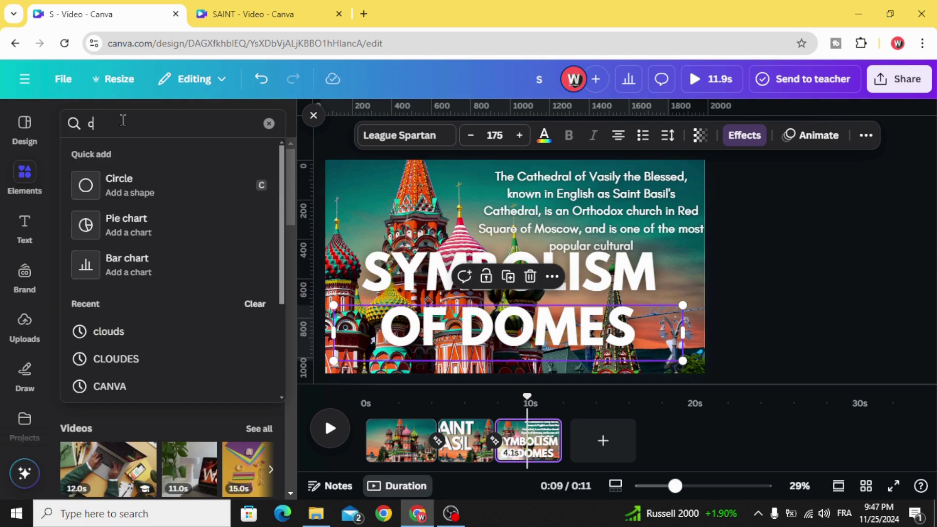
{"action": "type", "text": "louds"}
{"action": "left_click", "coordinate": [161, 185]}
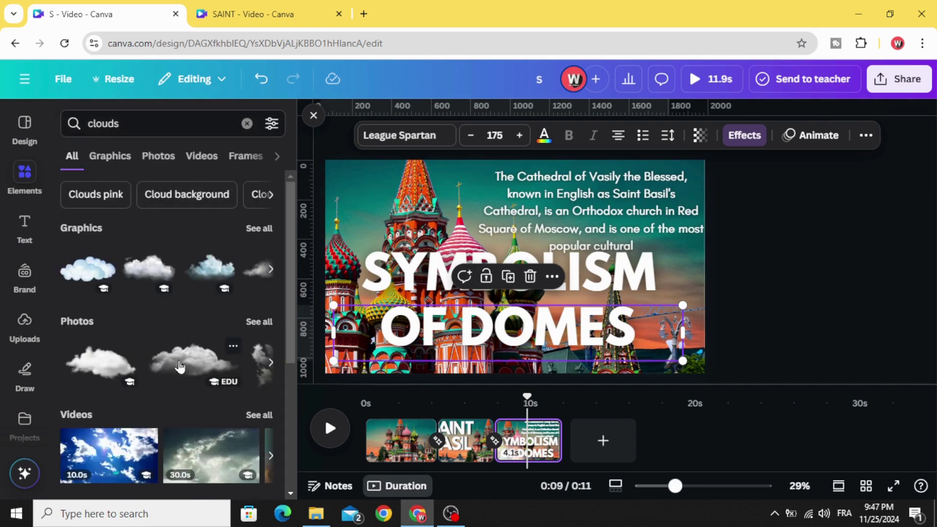
Step: Add the grey cloud photo twice to the third page, placing one copy just beyond the canvas's left edge and the other beyond its right edge
{"action": "left_click", "coordinate": [181, 366]}
{"action": "left_click_drag", "start_coordinate": [485, 233], "coordinate": [470, 208]}
{"action": "left_click_drag", "start_coordinate": [601, 285], "coordinate": [500, 242]}
{"action": "left_click_drag", "start_coordinate": [428, 203], "coordinate": [270, 212]}
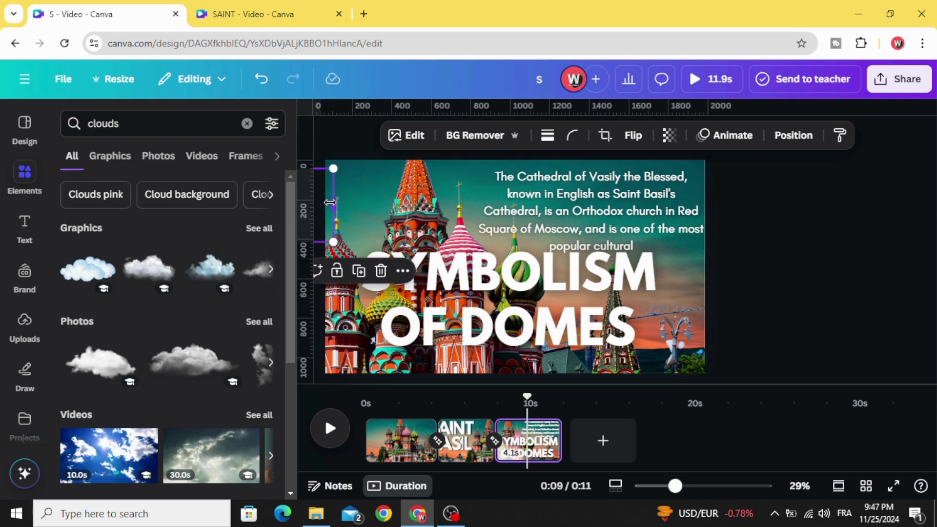
{"action": "left_click", "coordinate": [194, 364]}
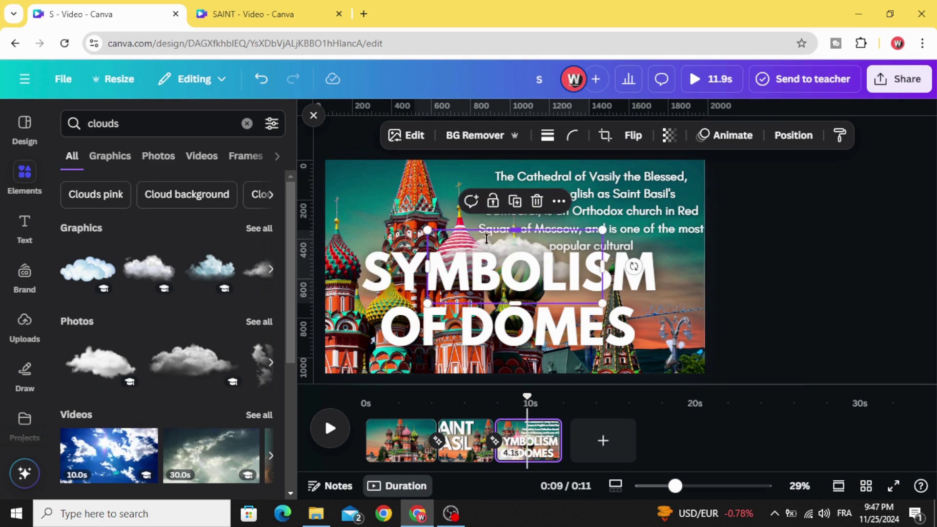
{"action": "left_click_drag", "start_coordinate": [513, 244], "coordinate": [760, 186]}
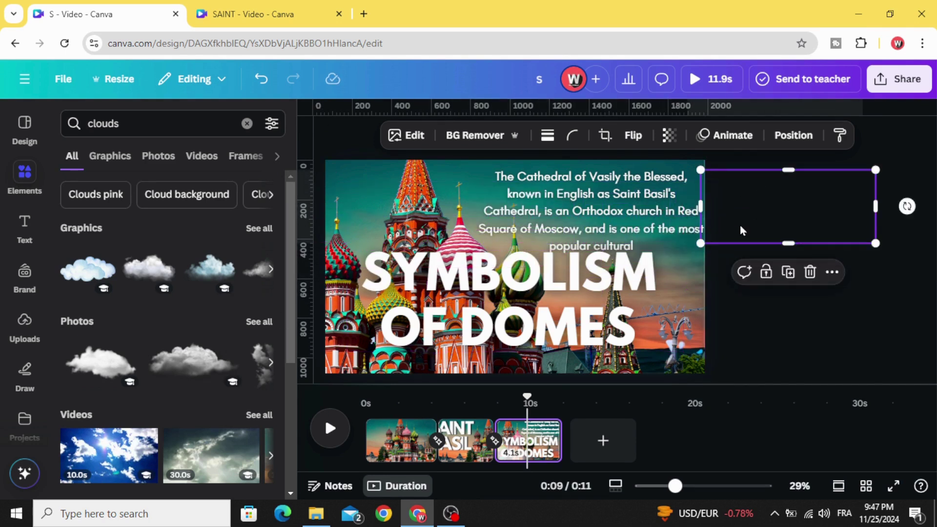
{"action": "left_click", "coordinate": [754, 324]}
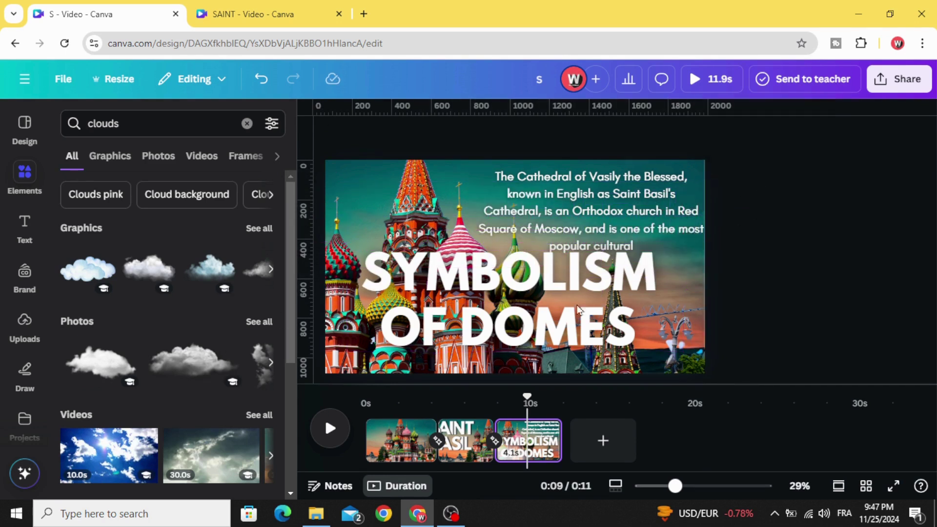
Step: Move SYMBOLISM off the canvas to the left and OF DOMES off the canvas to the right
{"action": "left_click", "coordinate": [557, 268]}
{"action": "left_click_drag", "start_coordinate": [615, 277], "coordinate": [282, 276]}
{"action": "left_click", "coordinate": [454, 323]}
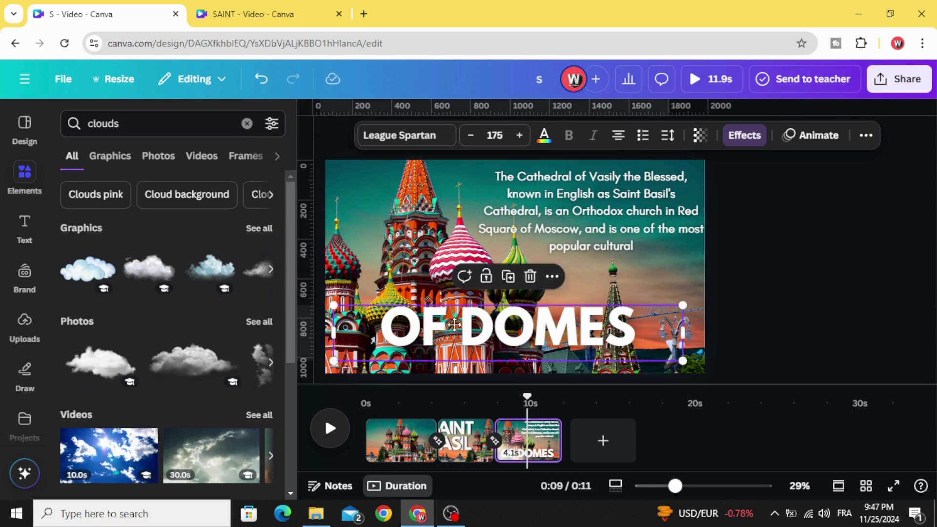
{"action": "left_click_drag", "start_coordinate": [454, 323], "coordinate": [791, 322]}
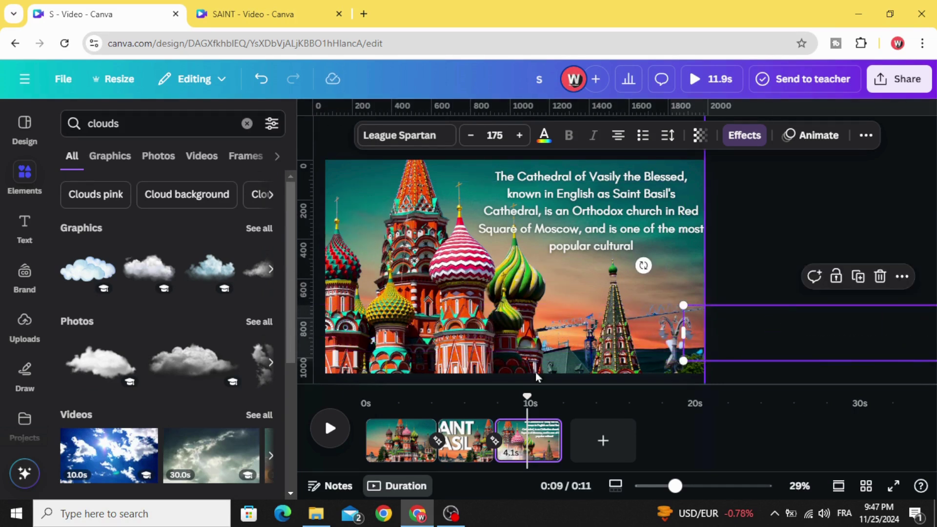
Step: Duplicate the third page and move the copy's paragraph group up until its text lies above the canvas
{"action": "left_click", "coordinate": [545, 436]}
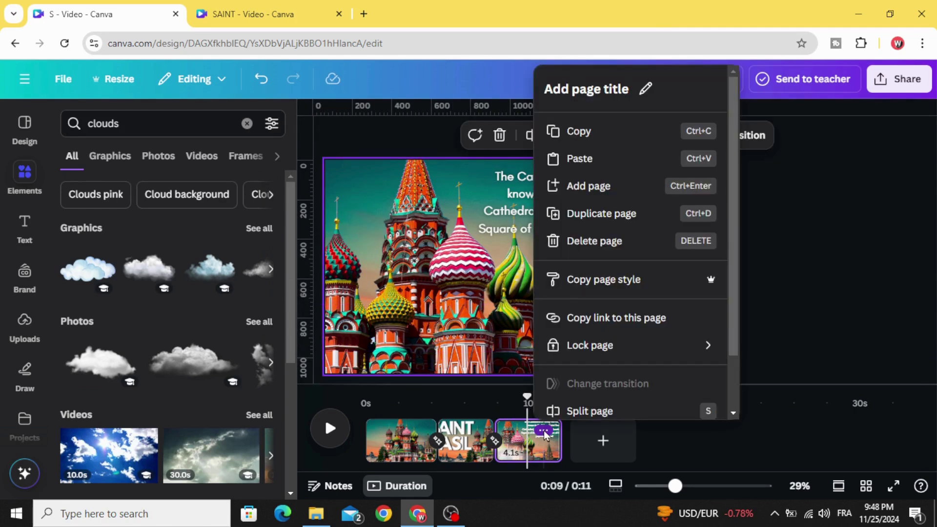
{"action": "left_click", "coordinate": [590, 222]}
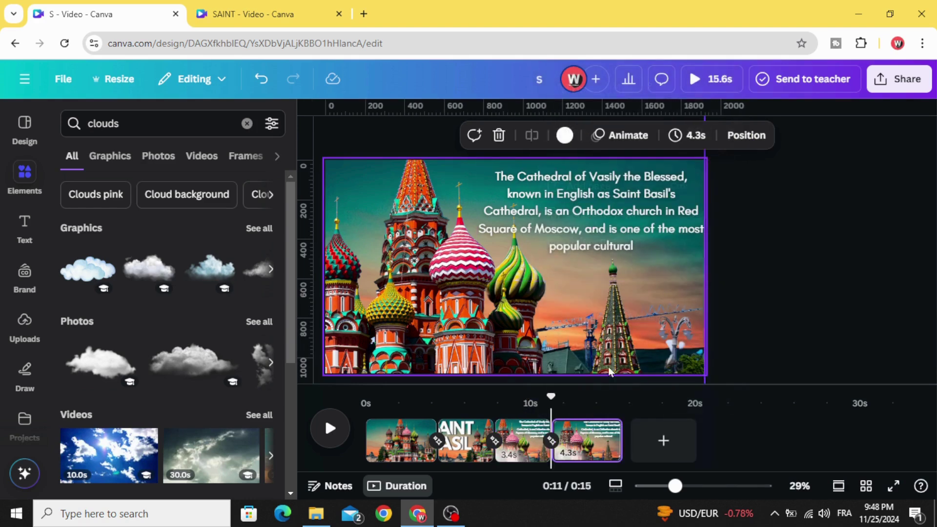
{"action": "left_click", "coordinate": [582, 455]}
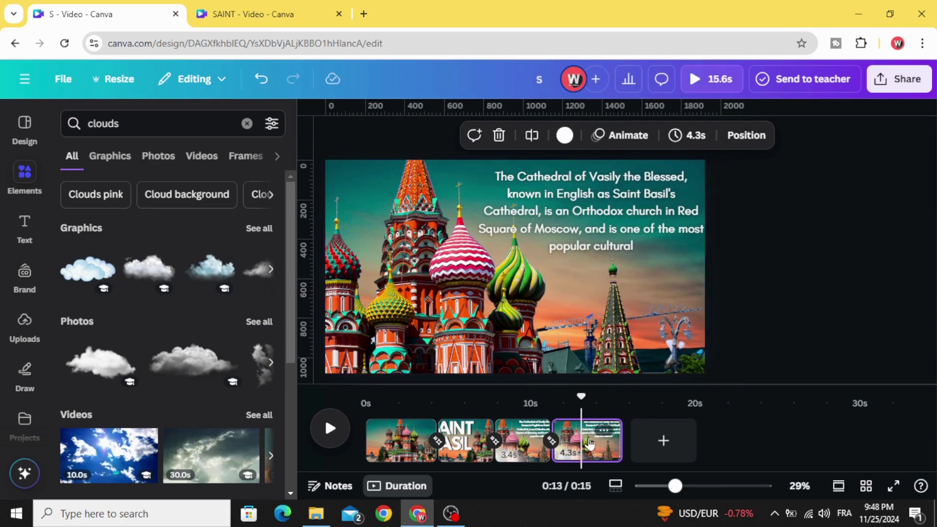
{"action": "left_click", "coordinate": [583, 211]}
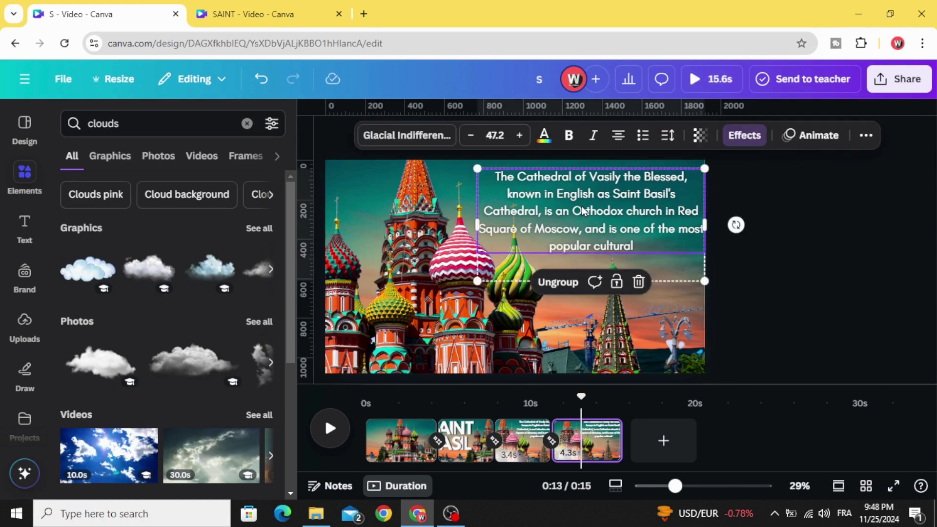
{"action": "left_click_drag", "start_coordinate": [584, 229], "coordinate": [589, 134]}
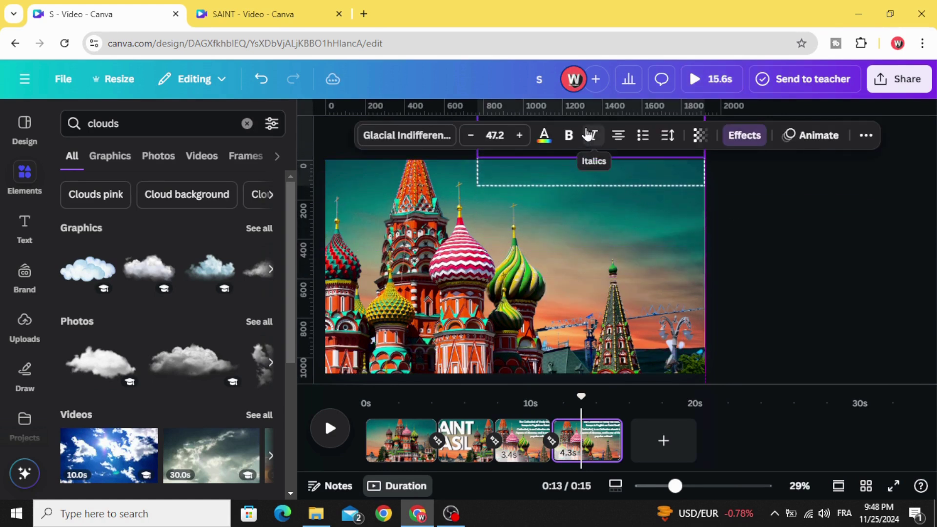
Step: Shrink the cathedral cutout on the fourth page and reposition it so its tallest tower stands near the canvas's centre
{"action": "left_click", "coordinate": [417, 307]}
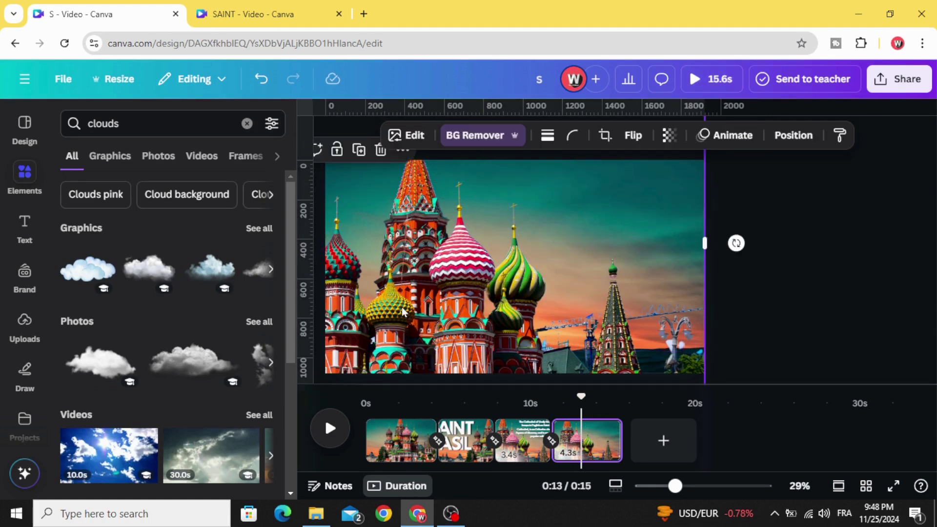
{"action": "left_click_drag", "start_coordinate": [403, 311], "coordinate": [486, 310]}
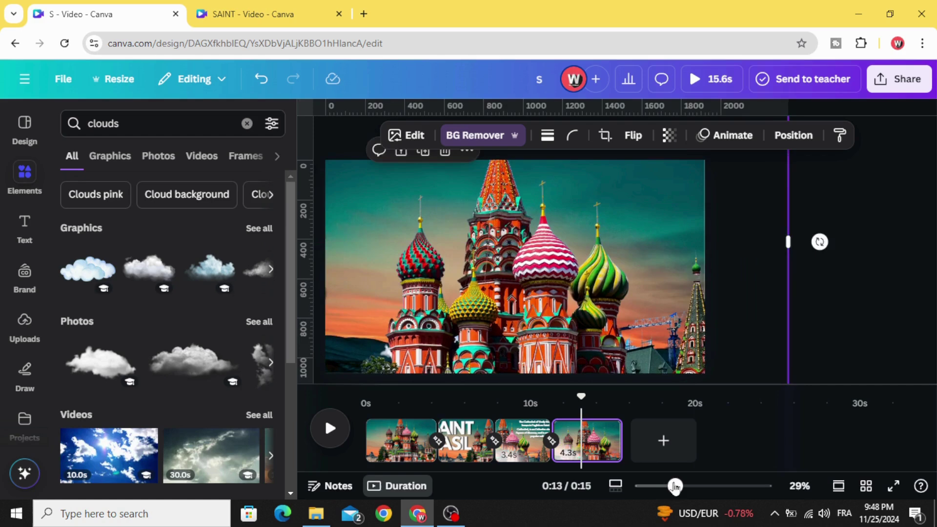
{"action": "left_click_drag", "start_coordinate": [676, 486], "coordinate": [648, 486]}
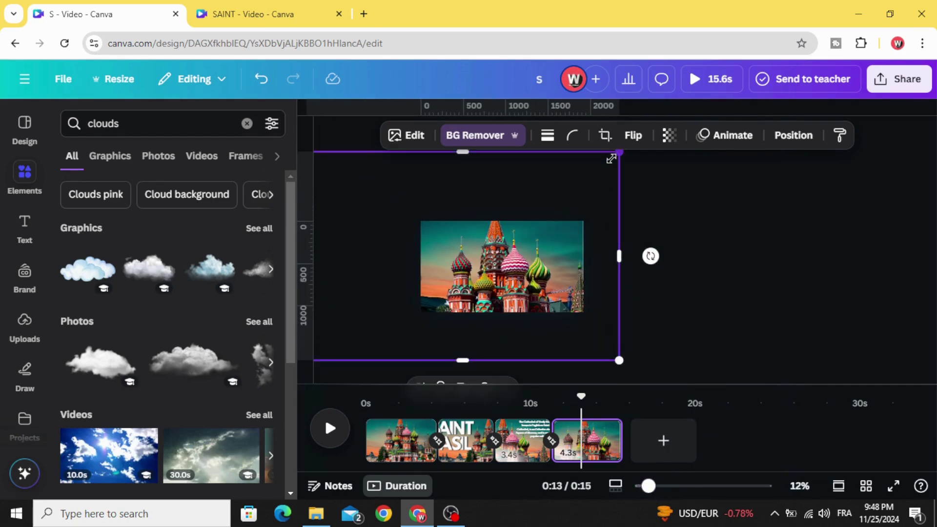
{"action": "left_click_drag", "start_coordinate": [611, 159], "coordinate": [549, 199]}
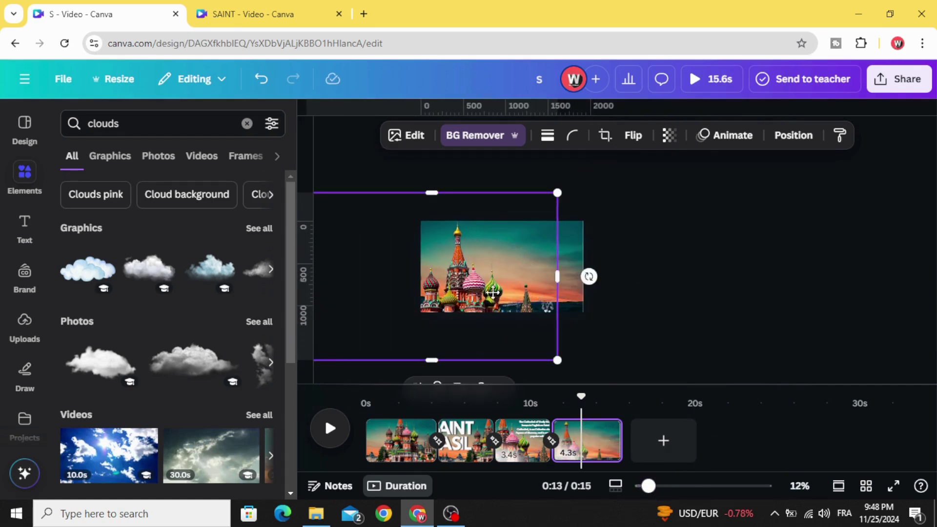
{"action": "left_click_drag", "start_coordinate": [493, 291], "coordinate": [525, 275]}
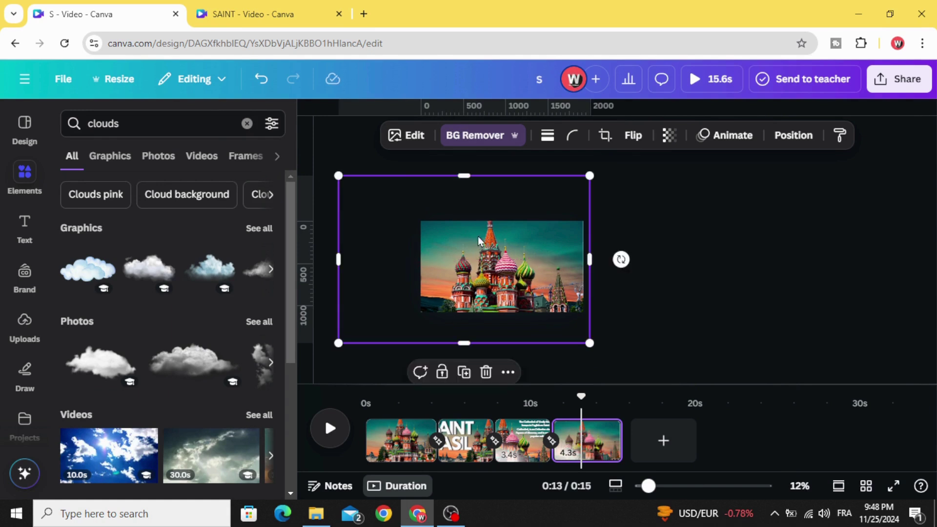
Step: Show the fourth page's layers and bring the two clouds into the sky, one at each upper corner of the canvas
{"action": "right_click", "coordinate": [428, 249]}
{"action": "mouse_move", "coordinate": [494, 242]}
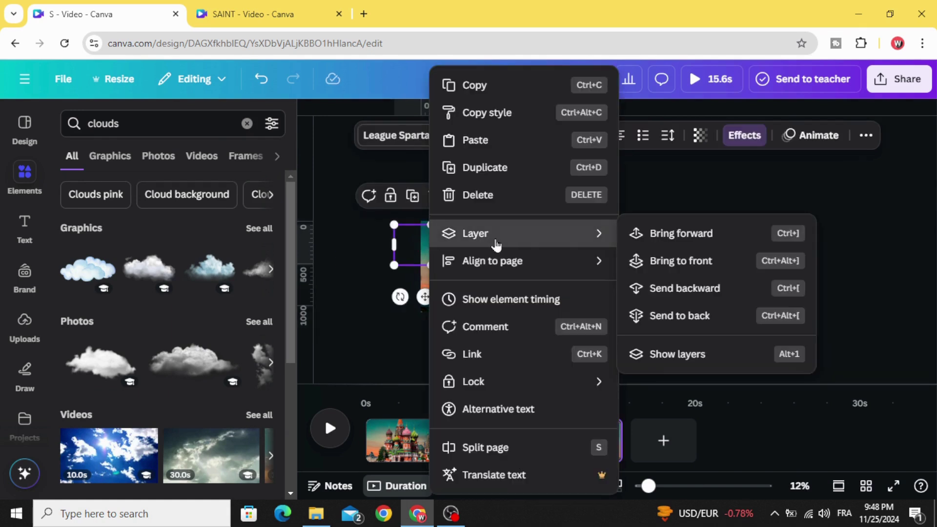
{"action": "left_click", "coordinate": [671, 355]}
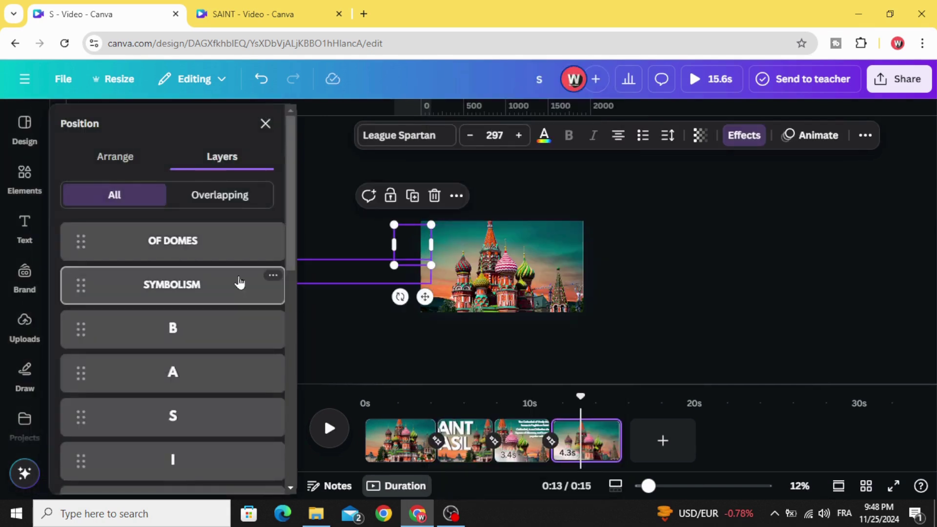
{"action": "scroll", "coordinate": [238, 283], "scroll_direction": "down", "scroll_amount": 5}
{"action": "left_click", "coordinate": [139, 295]}
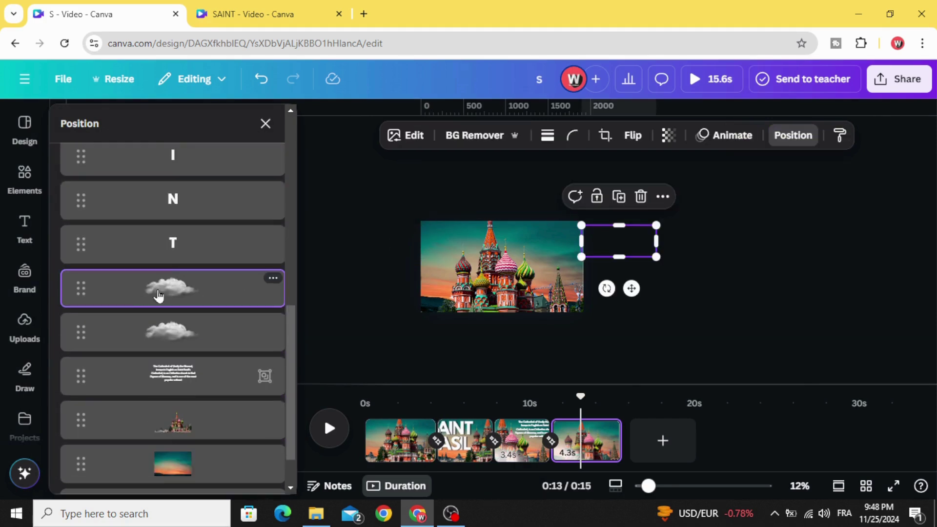
{"action": "left_click_drag", "start_coordinate": [635, 244], "coordinate": [580, 249]}
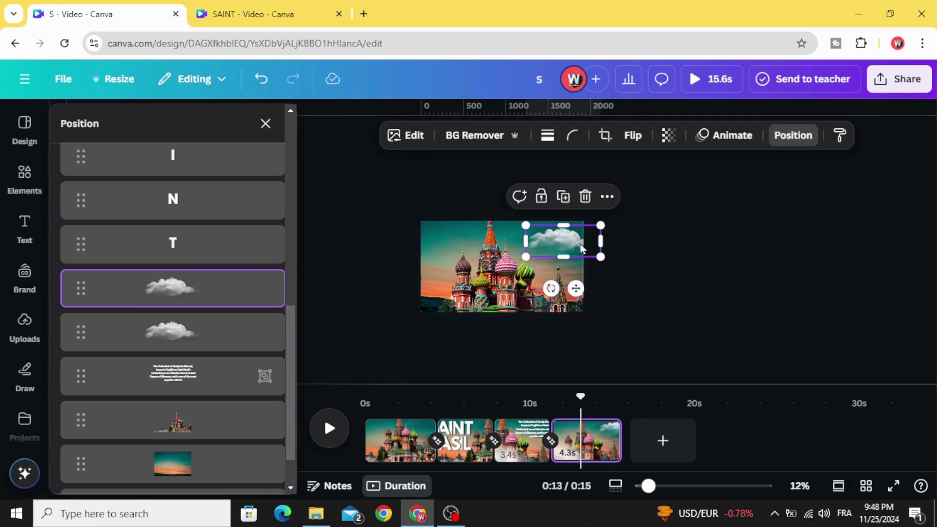
{"action": "left_click", "coordinate": [203, 332]}
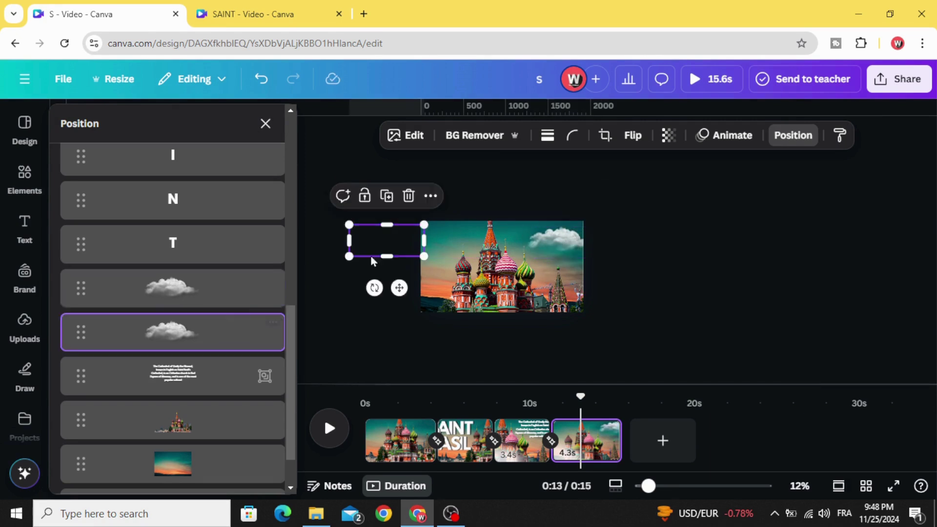
{"action": "left_click_drag", "start_coordinate": [379, 251], "coordinate": [441, 251]}
Step: Move OF DOMES and SYMBOLISM back onto the fourth page, stacked as a two-line title over the cathedral
{"action": "scroll", "coordinate": [219, 383], "scroll_direction": "down", "scroll_amount": 1}
{"action": "scroll", "coordinate": [210, 390], "scroll_direction": "up", "scroll_amount": 8}
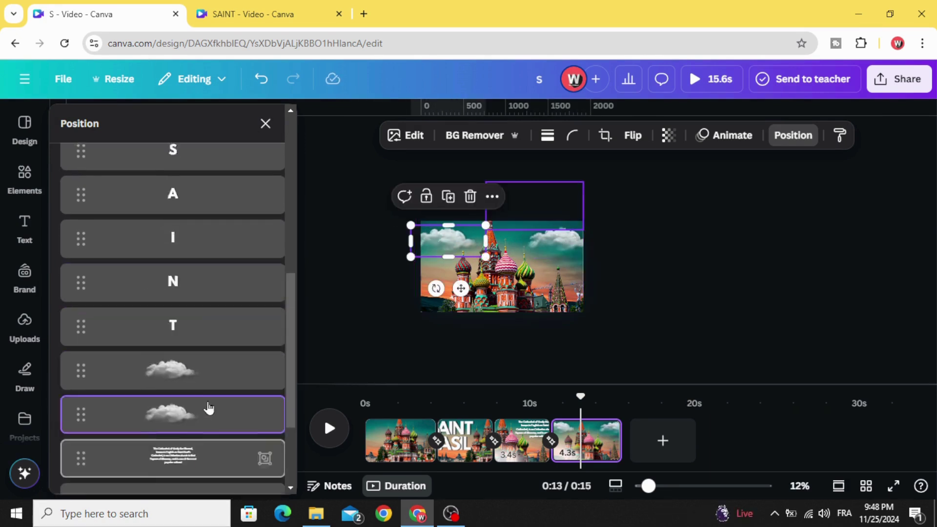
{"action": "left_click", "coordinate": [207, 249]}
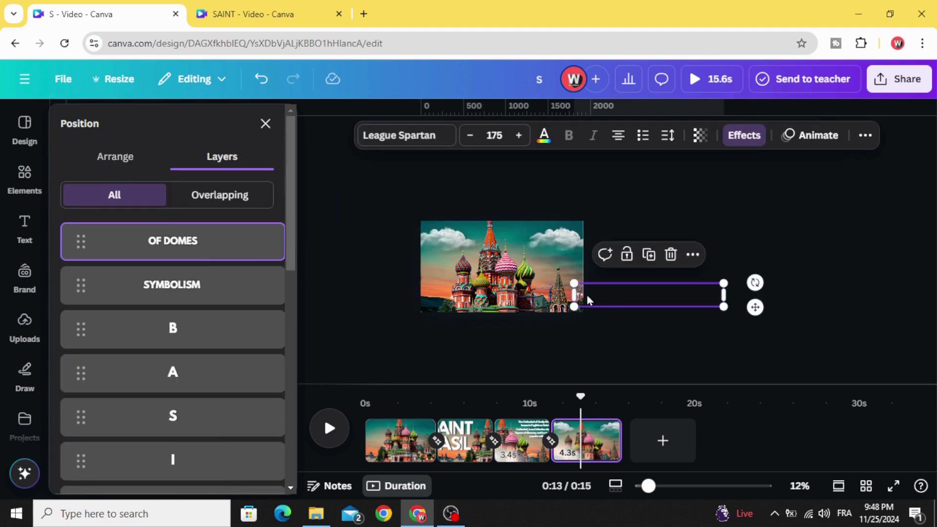
{"action": "left_click_drag", "start_coordinate": [664, 302], "coordinate": [512, 293]}
{"action": "left_click", "coordinate": [163, 296]}
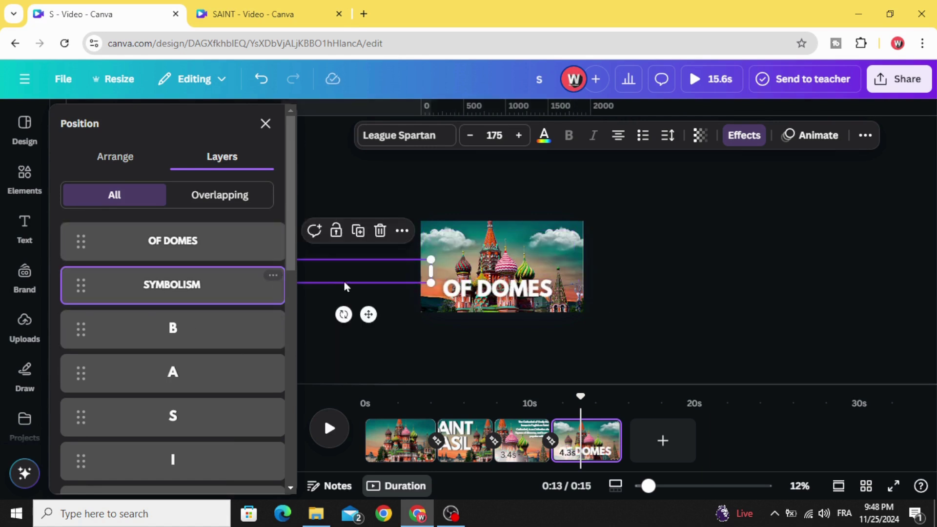
{"action": "left_click_drag", "start_coordinate": [345, 282], "coordinate": [497, 276]}
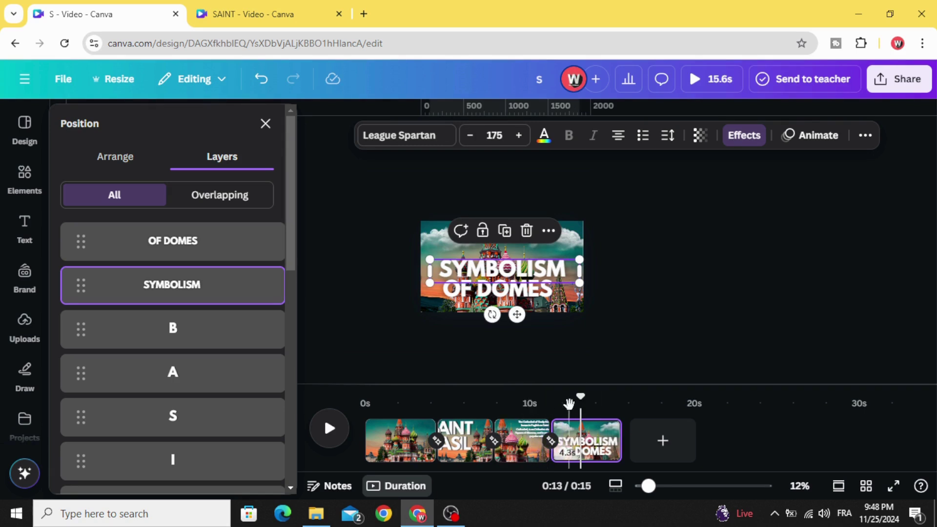
Step: Play the video from the third page to check the transition into the fourth page
{"action": "left_click", "coordinate": [520, 396]}
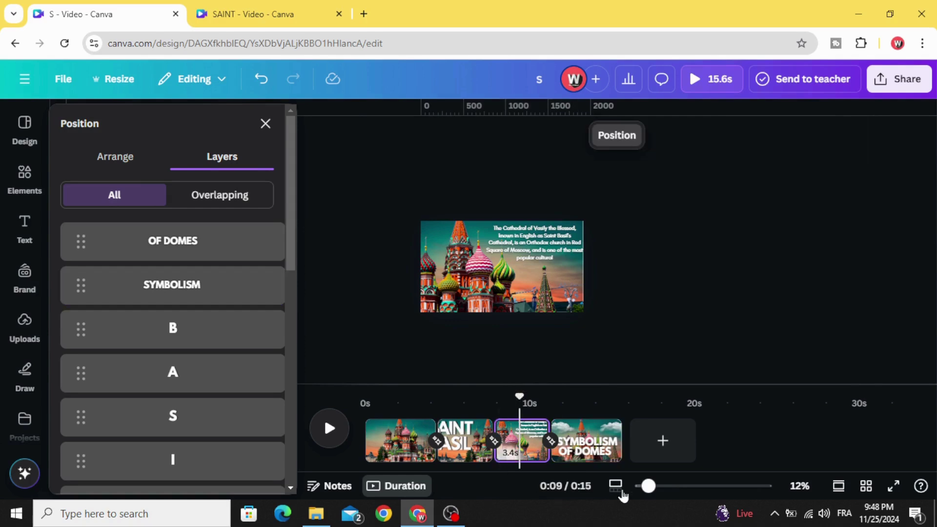
{"action": "left_click_drag", "start_coordinate": [648, 485], "coordinate": [675, 487]}
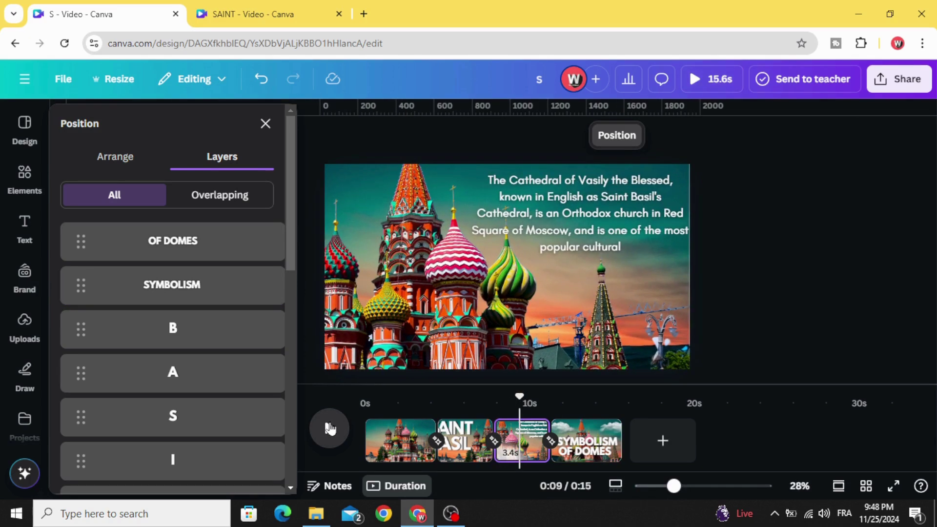
{"action": "left_click", "coordinate": [329, 428]}
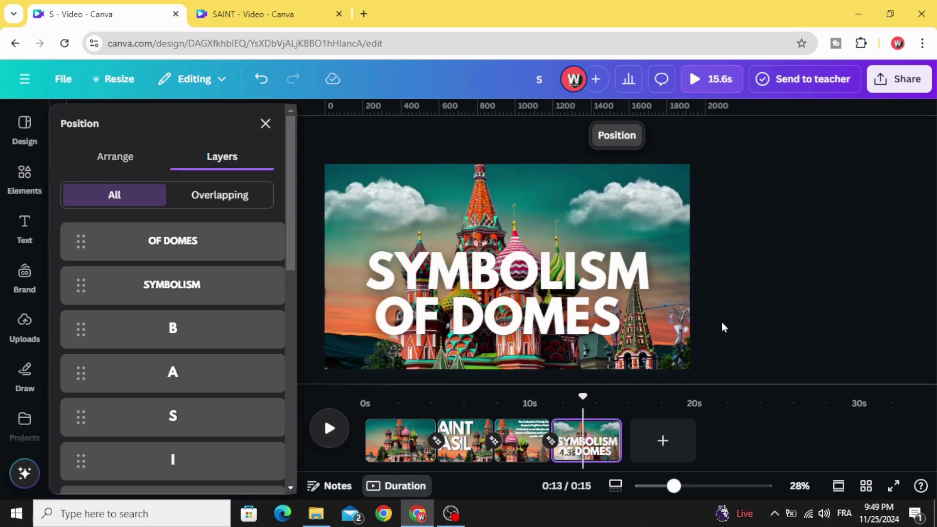
Step: Search the elements for sky videos and add the 20-second blue sky with white clouds clip to the fourth page
{"action": "left_click", "coordinate": [24, 175]}
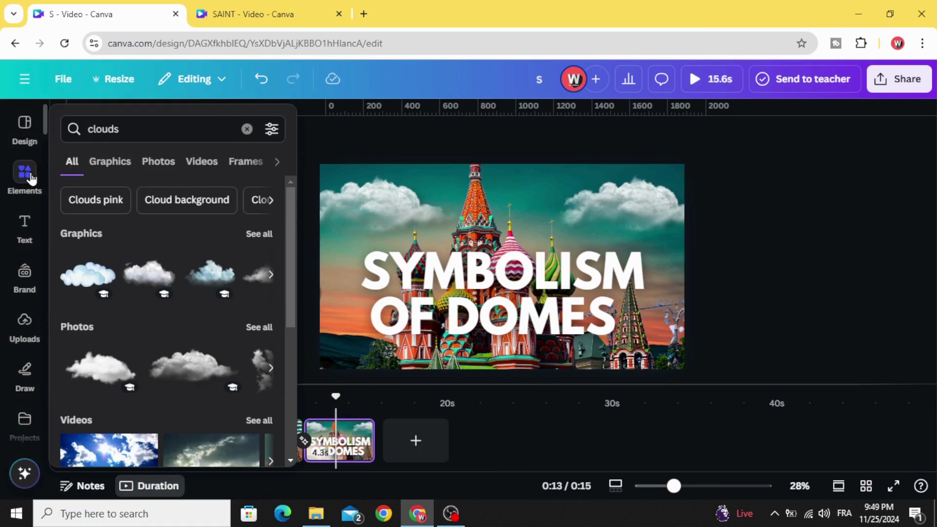
{"action": "left_click", "coordinate": [130, 133]}
{"action": "type", "text": "sky"}
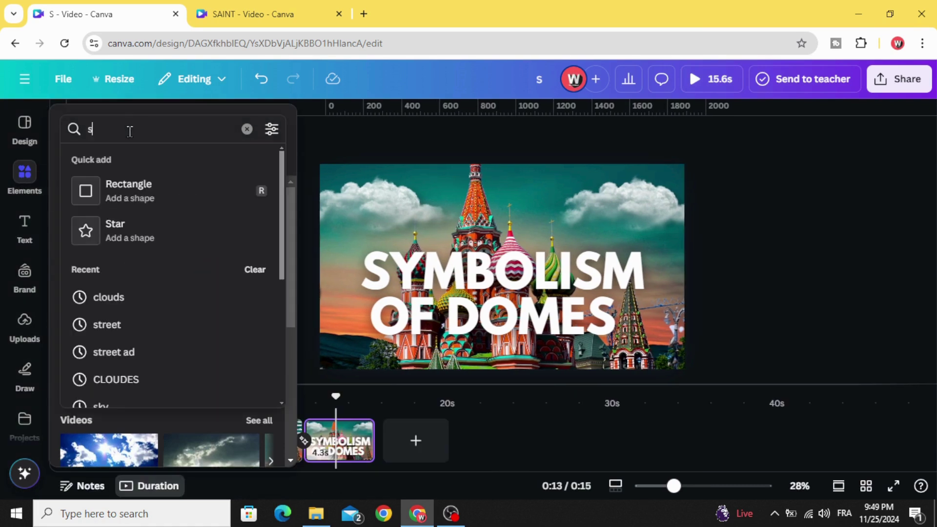
{"action": "key", "text": "Return"}
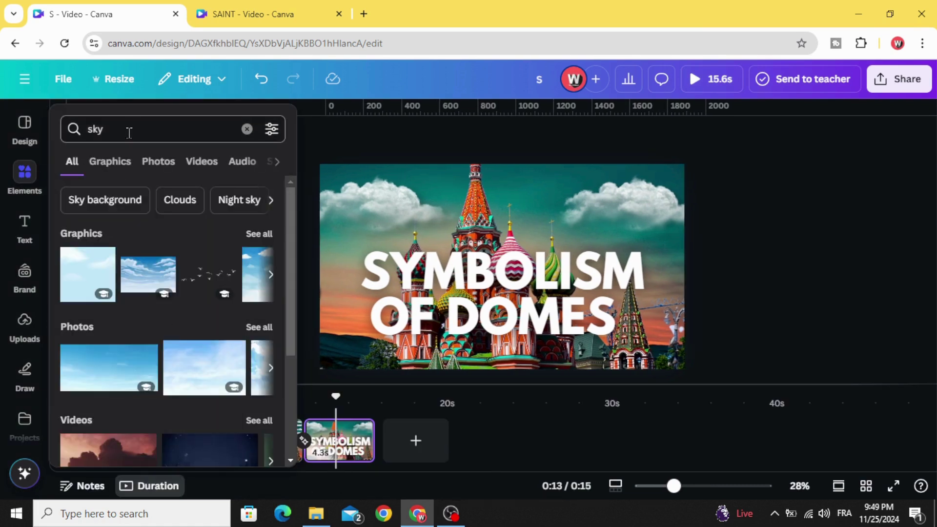
{"action": "left_click", "coordinate": [199, 165]}
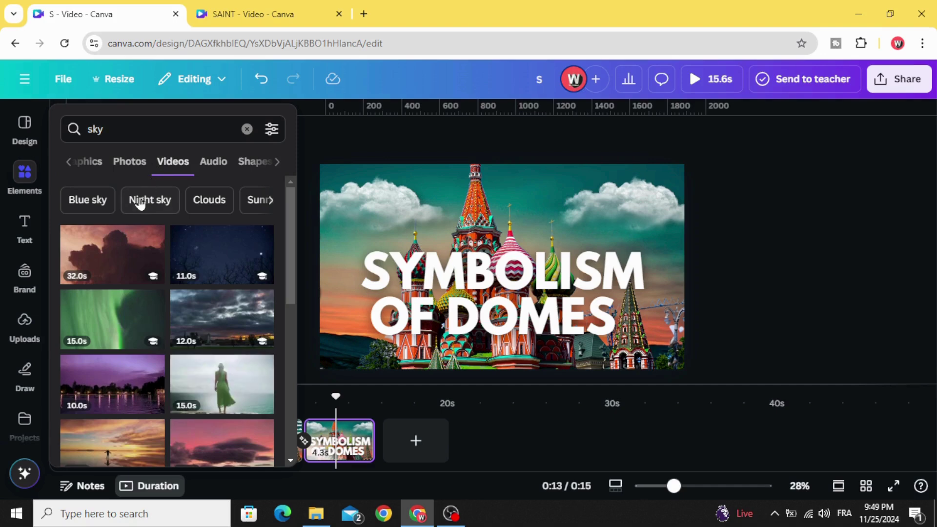
{"action": "scroll", "coordinate": [139, 205], "scroll_direction": "down", "scroll_amount": 6}
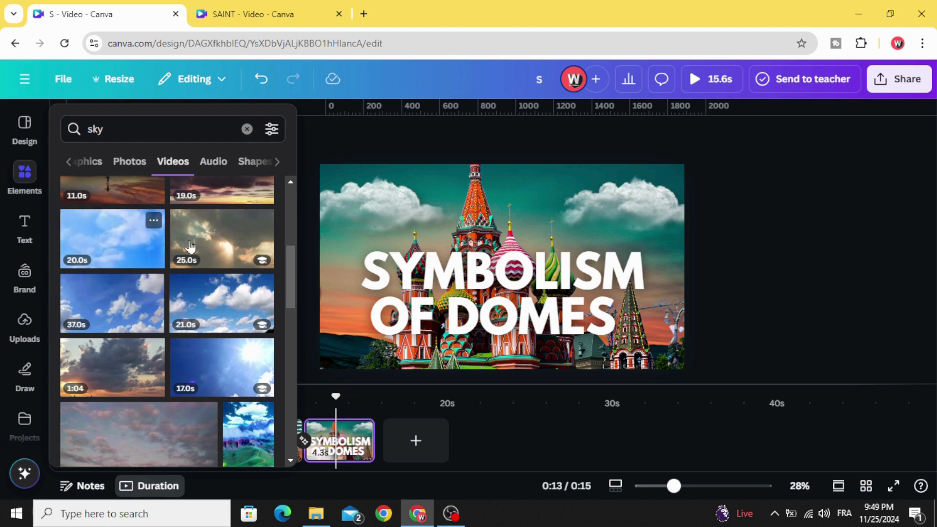
{"action": "left_click", "coordinate": [146, 244]}
Step: Enlarge, crop and reposition the blue sky video until it covers the whole fourth-page canvas
{"action": "left_click_drag", "start_coordinate": [445, 230], "coordinate": [426, 173]}
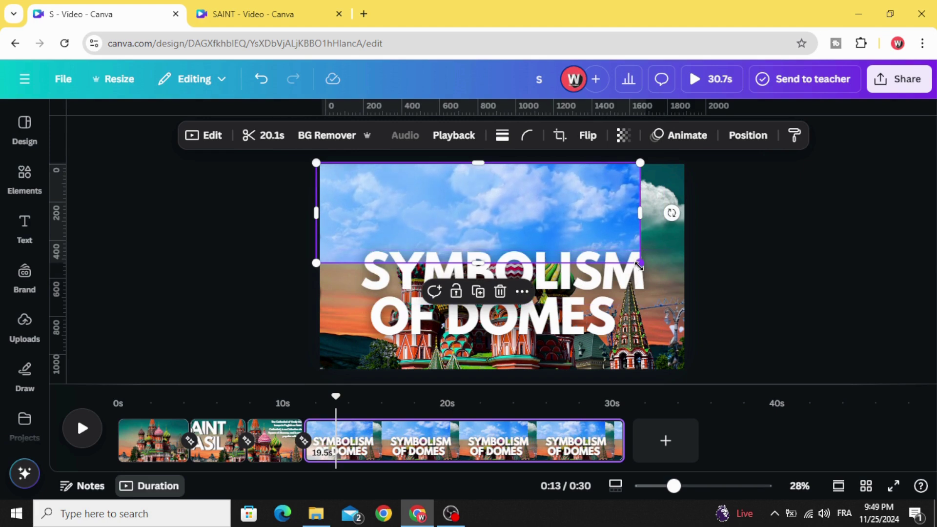
{"action": "left_click_drag", "start_coordinate": [639, 264], "coordinate": [818, 318]}
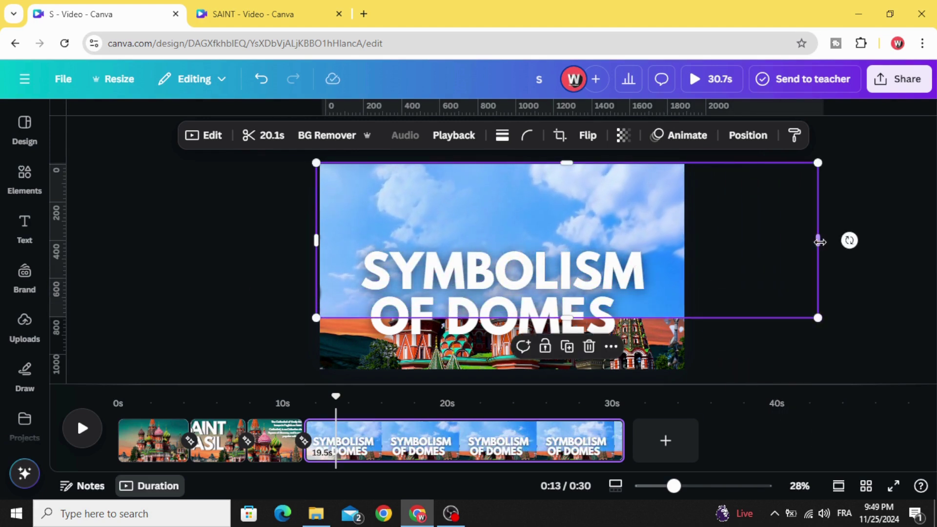
{"action": "left_click_drag", "start_coordinate": [820, 242], "coordinate": [684, 242]}
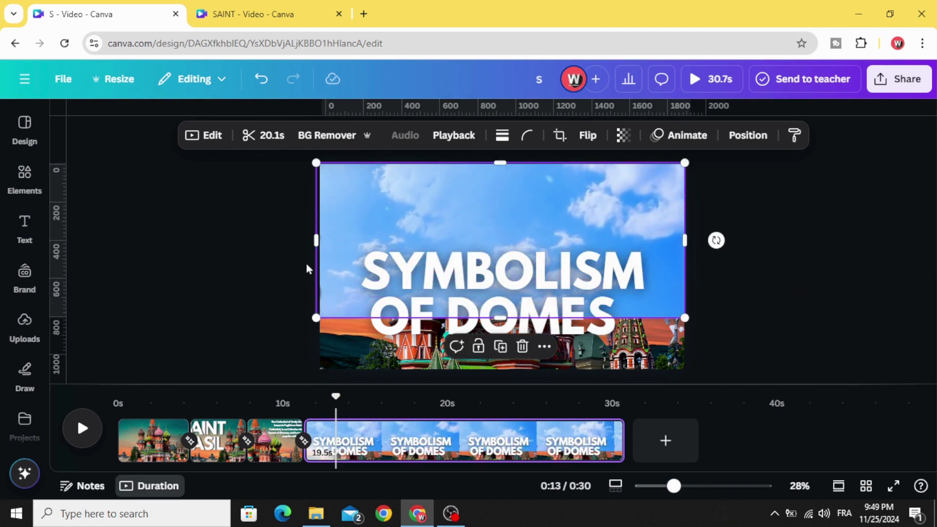
{"action": "left_click_drag", "start_coordinate": [314, 248], "coordinate": [317, 248]}
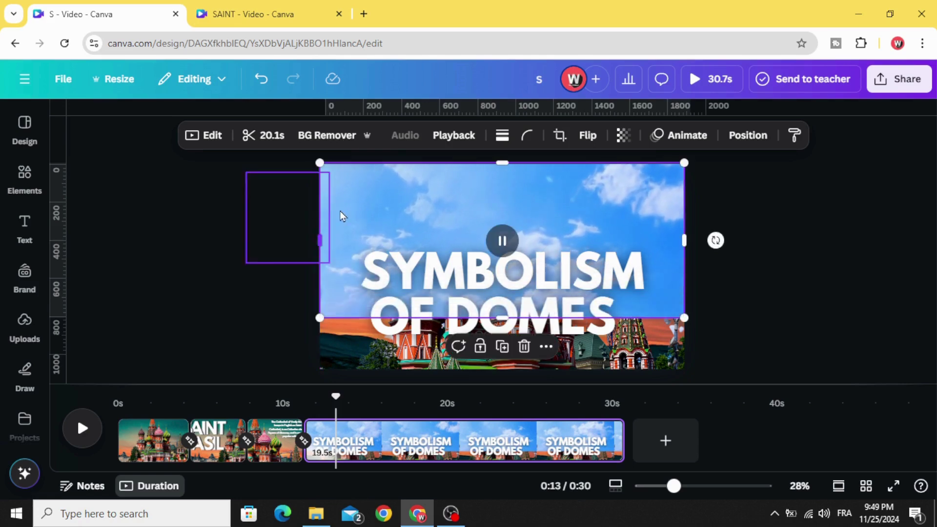
{"action": "left_click_drag", "start_coordinate": [372, 161], "coordinate": [426, 307]}
{"action": "left_click_drag", "start_coordinate": [378, 230], "coordinate": [388, 275]}
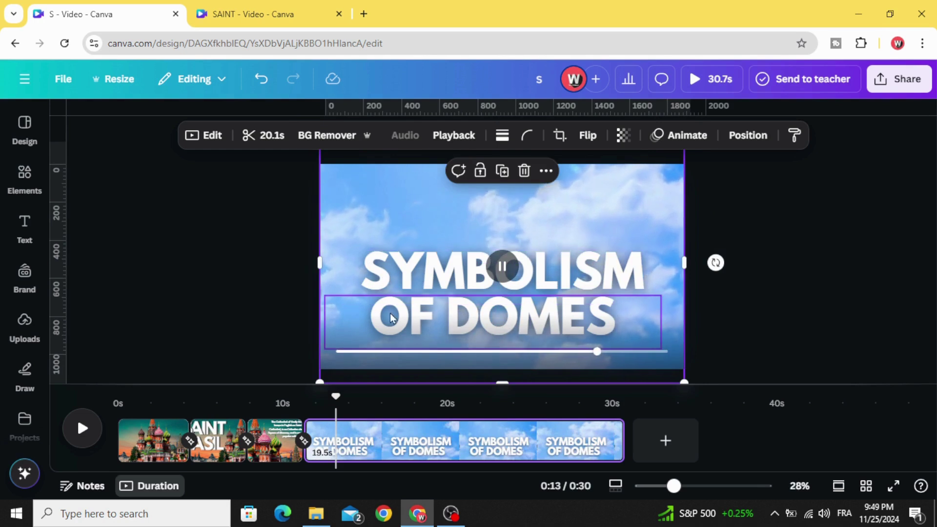
{"action": "left_click_drag", "start_coordinate": [502, 383], "coordinate": [506, 372]}
{"action": "left_click_drag", "start_coordinate": [674, 486], "coordinate": [663, 486]}
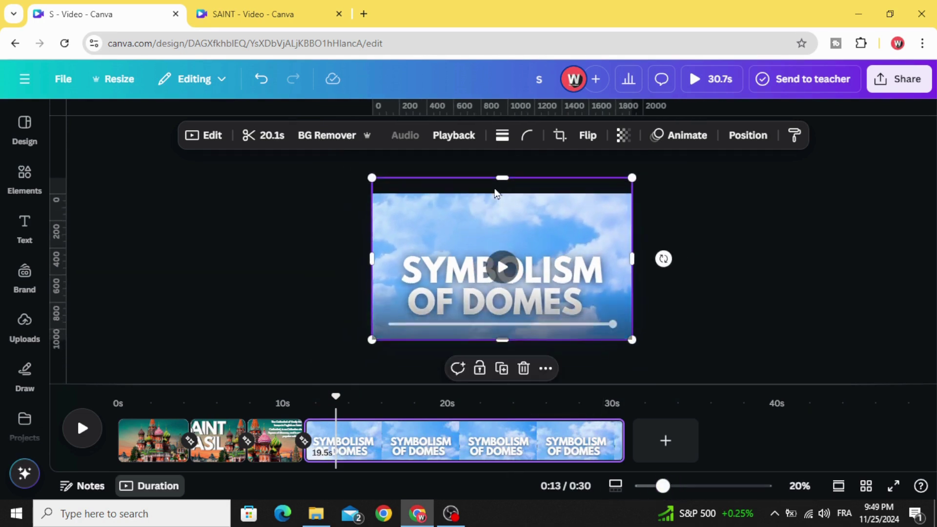
Step: Place the sky video layer between the cathedral cutout and the sunset sky, and set its transparency to 0
{"action": "right_click", "coordinate": [477, 218]}
{"action": "mouse_move", "coordinate": [602, 261]}
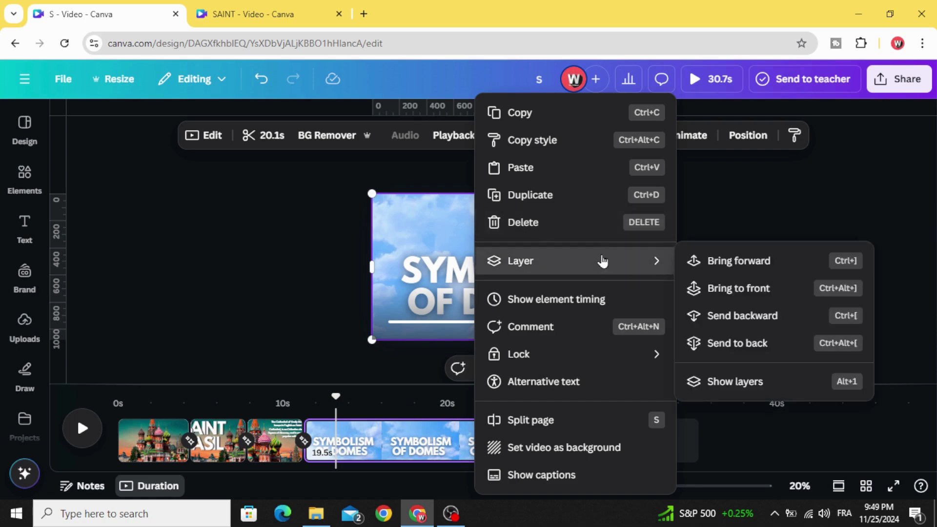
{"action": "left_click", "coordinate": [740, 387]}
{"action": "scroll", "coordinate": [237, 259], "scroll_direction": "down", "scroll_amount": 5}
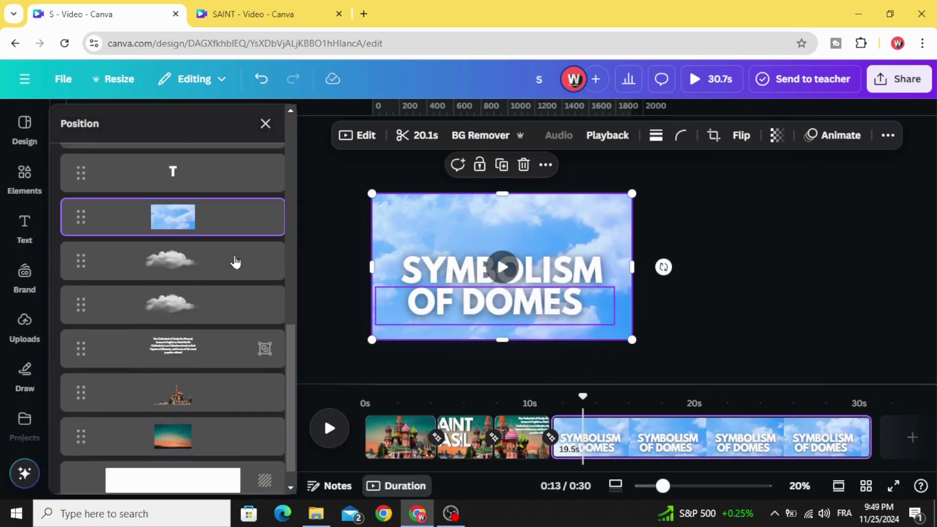
{"action": "left_click_drag", "start_coordinate": [212, 195], "coordinate": [180, 385]}
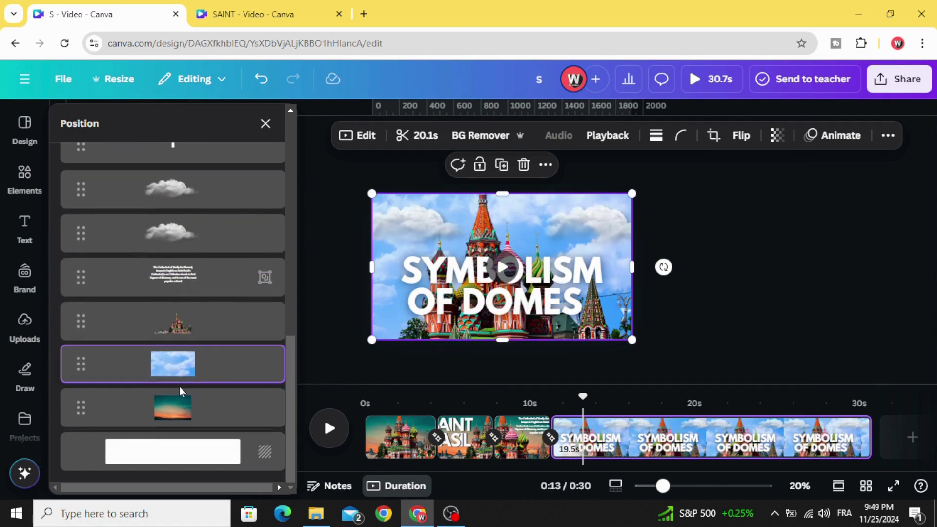
{"action": "left_click", "coordinate": [776, 140]}
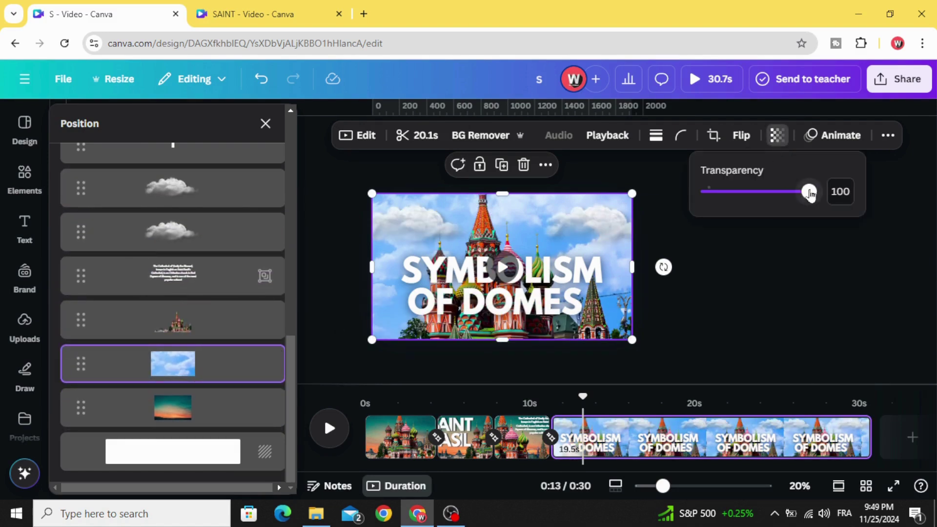
{"action": "left_click_drag", "start_coordinate": [810, 194], "coordinate": [693, 194]}
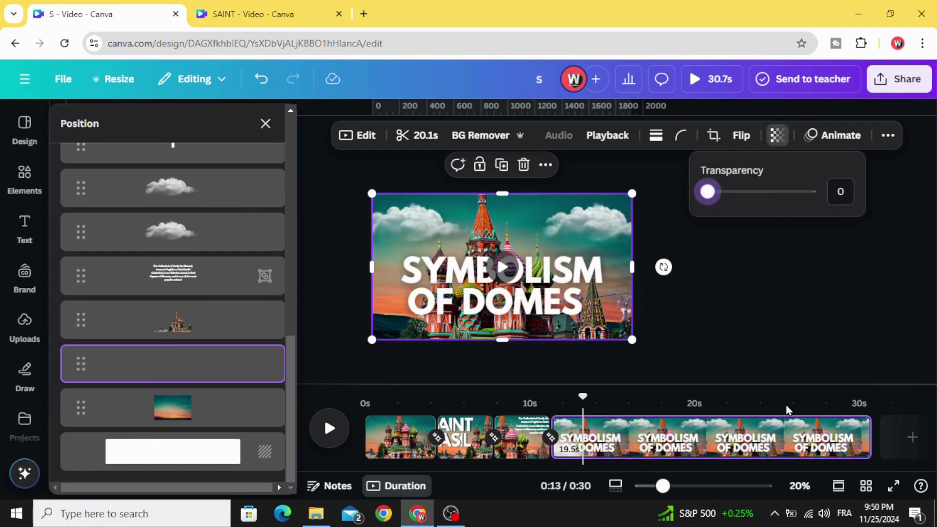
Step: Trim the fourth page to about 3.3 seconds and duplicate it as a fifth page
{"action": "left_click_drag", "start_coordinate": [868, 437], "coordinate": [581, 437]}
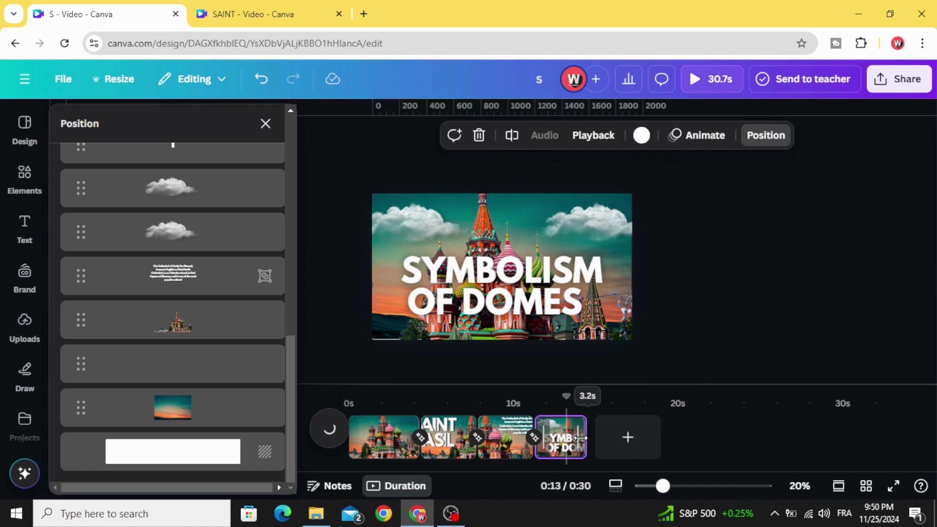
{"action": "left_click_drag", "start_coordinate": [581, 437], "coordinate": [581, 438]}
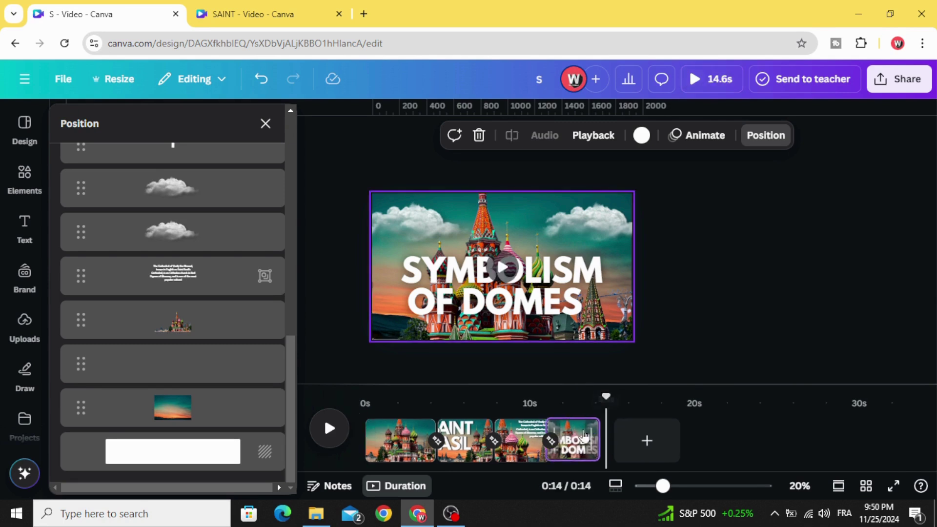
{"action": "left_click", "coordinate": [576, 433]}
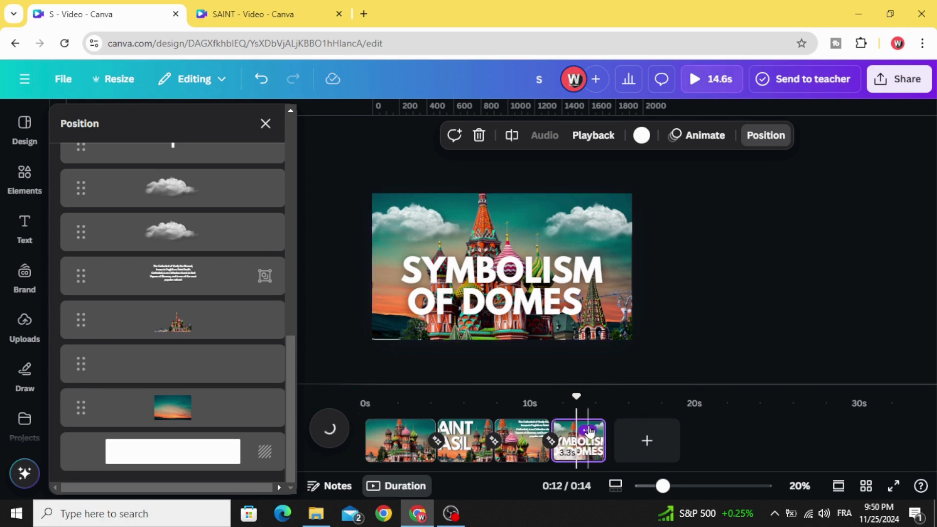
{"action": "left_click", "coordinate": [588, 431]}
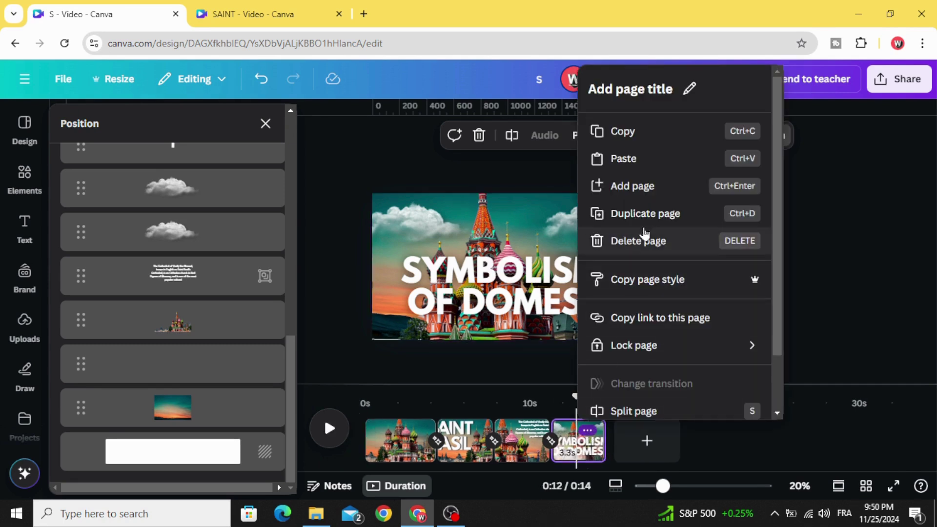
{"action": "left_click", "coordinate": [653, 215]}
{"action": "left_click", "coordinate": [620, 438]}
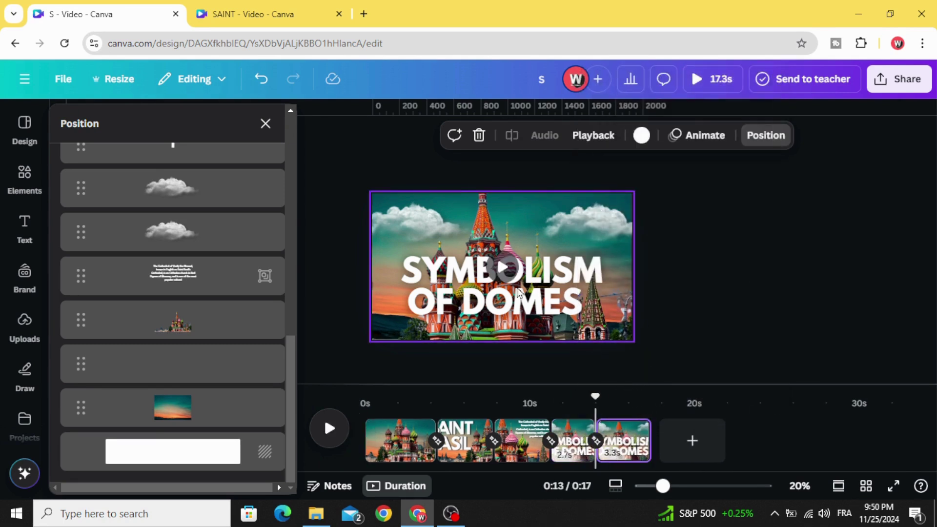
Step: Move both clouds off the fifth page, straight up above the canvas edge
{"action": "left_click", "coordinate": [605, 235]}
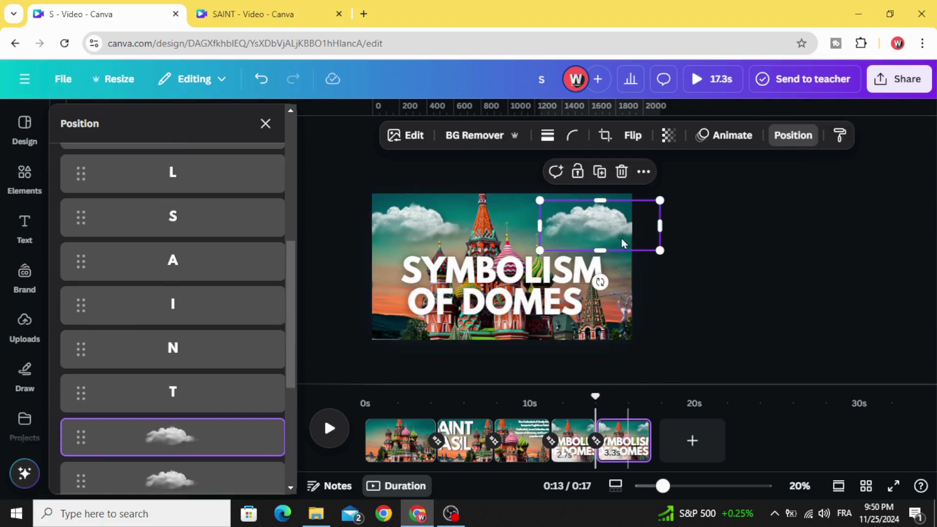
{"action": "left_click_drag", "start_coordinate": [624, 229], "coordinate": [625, 176]}
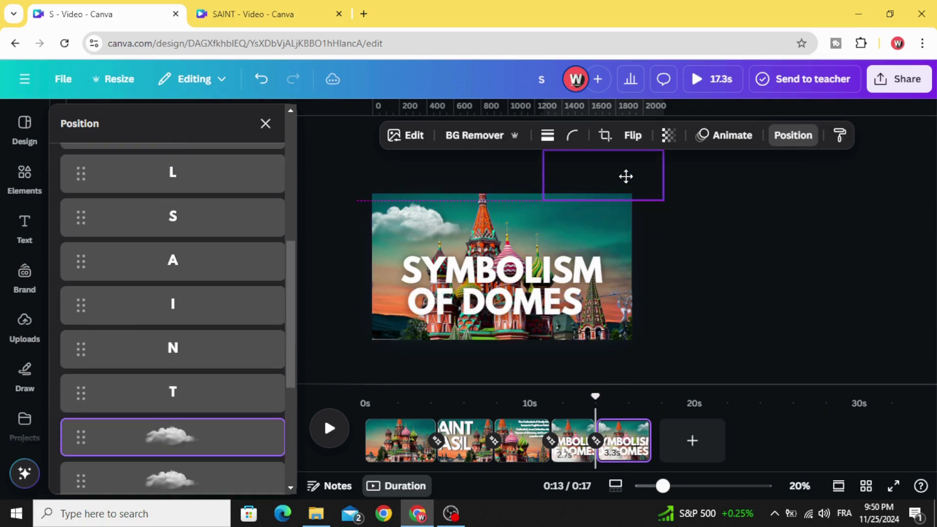
{"action": "left_click", "coordinate": [394, 228]}
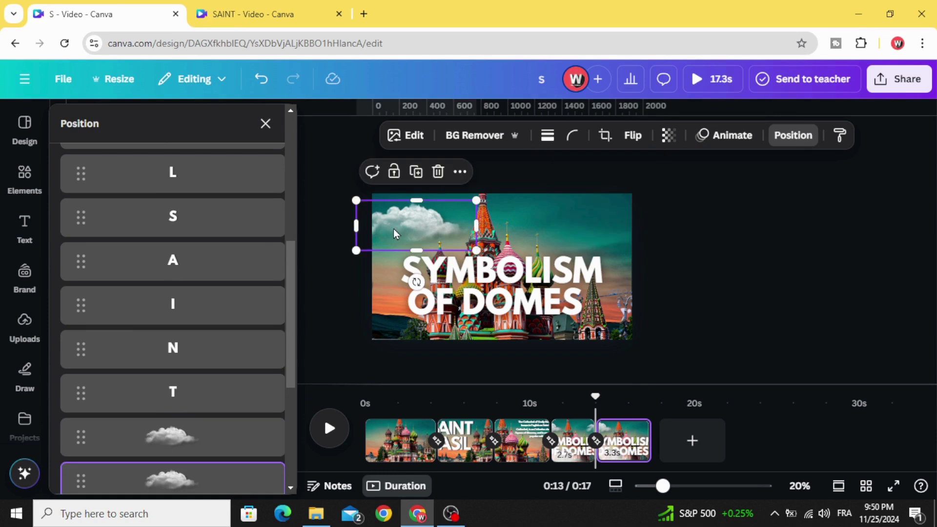
{"action": "left_click_drag", "start_coordinate": [393, 228], "coordinate": [392, 179]}
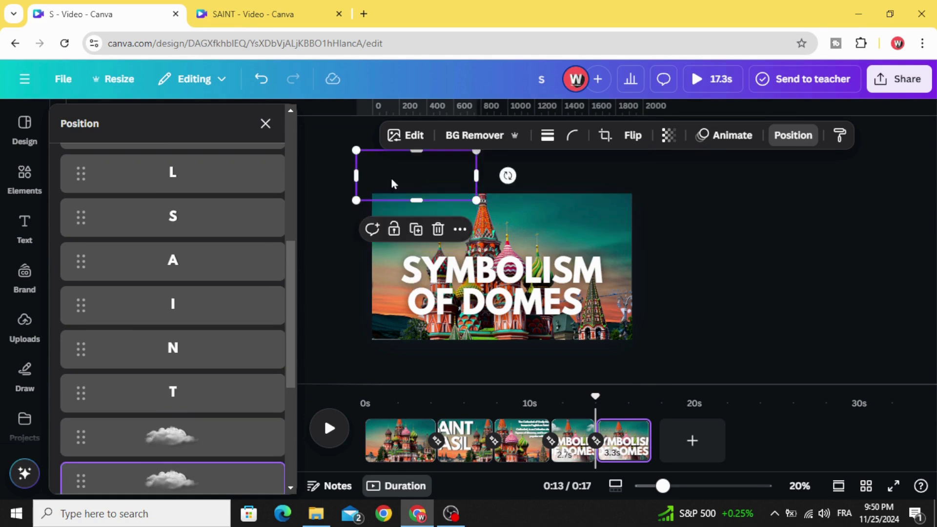
Step: Move the SYMBOLISM and OF DOMES titles off the fifth page, above the canvas
{"action": "left_click", "coordinate": [504, 270]}
{"action": "left_click_drag", "start_coordinate": [504, 269], "coordinate": [502, 184]}
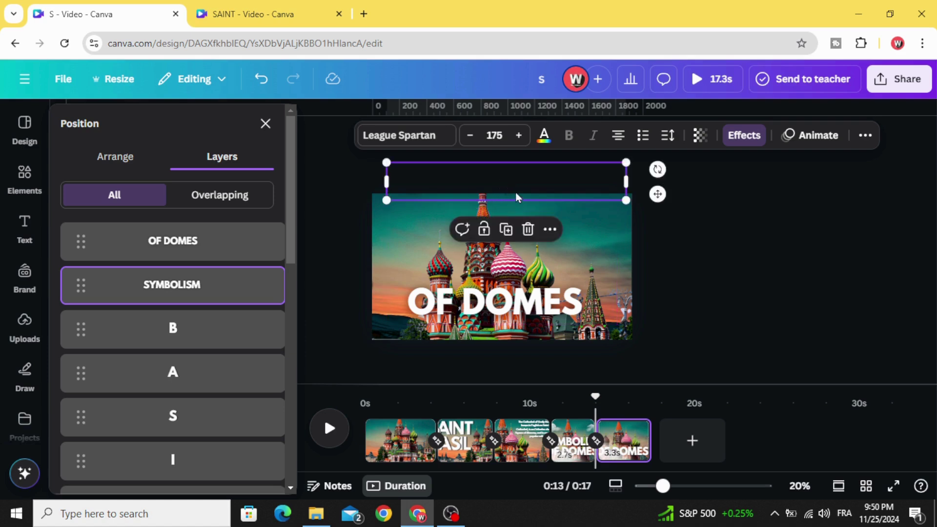
{"action": "left_click", "coordinate": [480, 319]}
{"action": "left_click_drag", "start_coordinate": [497, 309], "coordinate": [492, 191]}
Step: Shrink the cathedral cutout on the fifth page to about the canvas width and seat it along the bottom edge of the canvas
{"action": "left_click", "coordinate": [544, 360]}
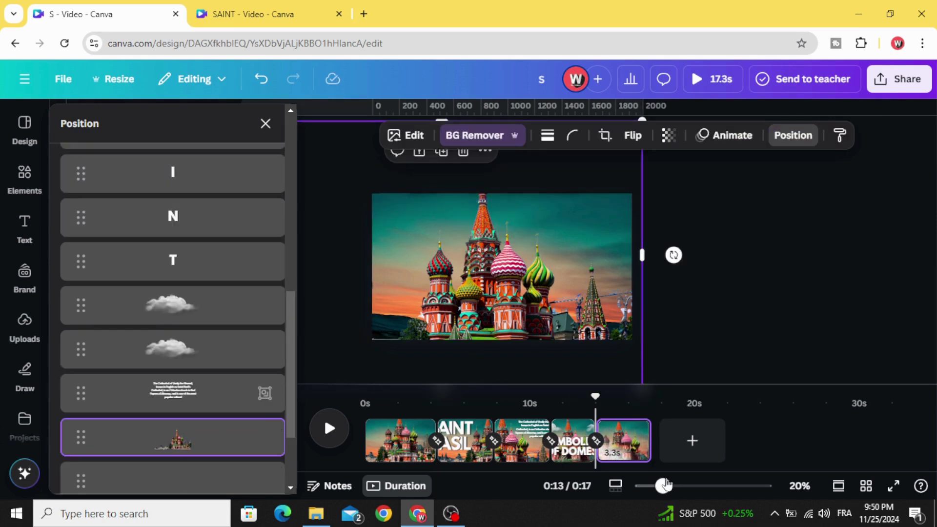
{"action": "left_click_drag", "start_coordinate": [664, 486], "coordinate": [644, 485]}
{"action": "left_click_drag", "start_coordinate": [356, 185], "coordinate": [425, 232]}
{"action": "left_click_drag", "start_coordinate": [507, 290], "coordinate": [504, 265]}
Step: Set the blue sky video's transparency to 100 on the fifth page and extend that page to 5.8 seconds
{"action": "scroll", "coordinate": [215, 385], "scroll_direction": "down", "scroll_amount": 3}
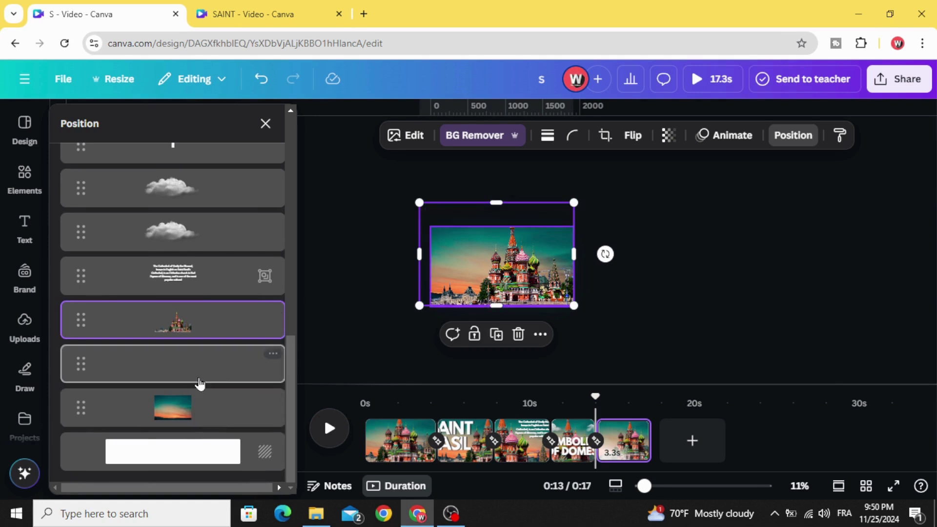
{"action": "left_click", "coordinate": [161, 360]}
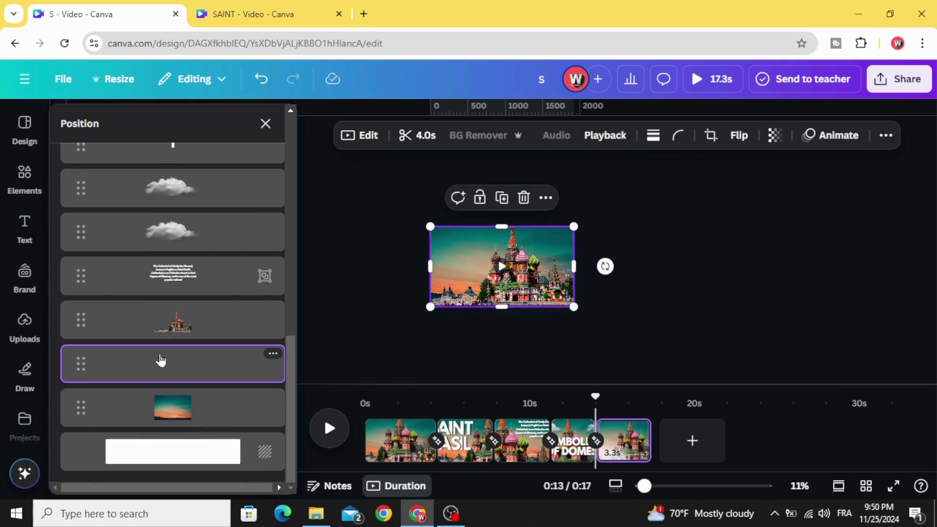
{"action": "left_click", "coordinate": [774, 135]}
{"action": "left_click_drag", "start_coordinate": [711, 200], "coordinate": [812, 195]}
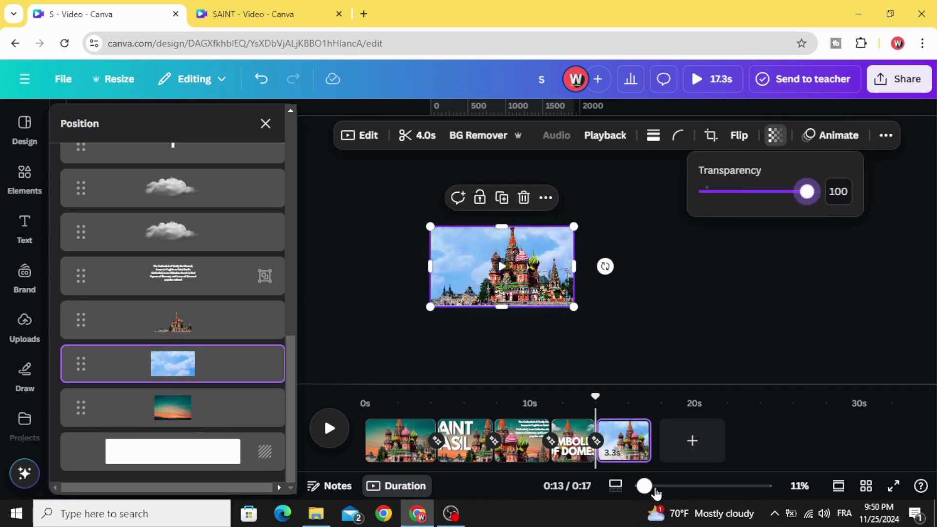
{"action": "left_click_drag", "start_coordinate": [655, 489], "coordinate": [682, 486]}
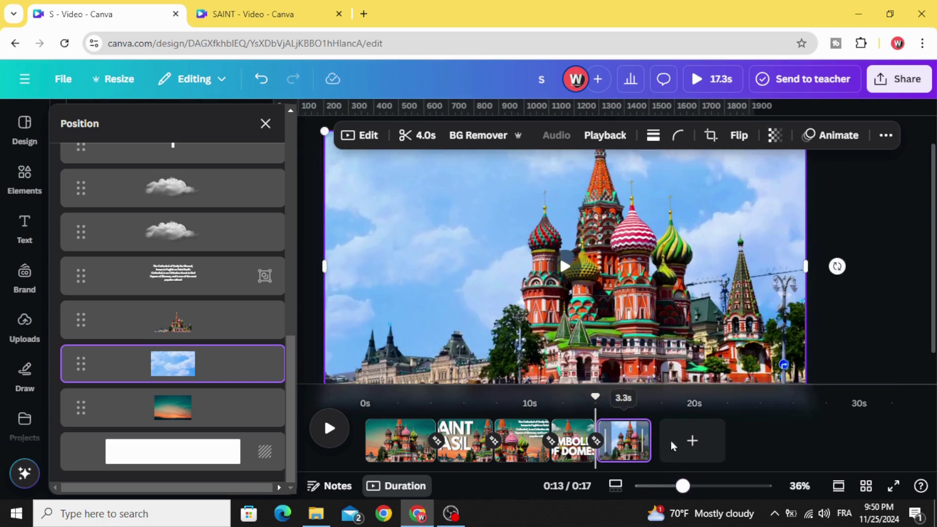
{"action": "left_click_drag", "start_coordinate": [672, 445], "coordinate": [691, 444]}
Step: Play the video from the fourth page to check the transition into the fifth page, and return to the video's start
{"action": "left_click", "coordinate": [692, 398]}
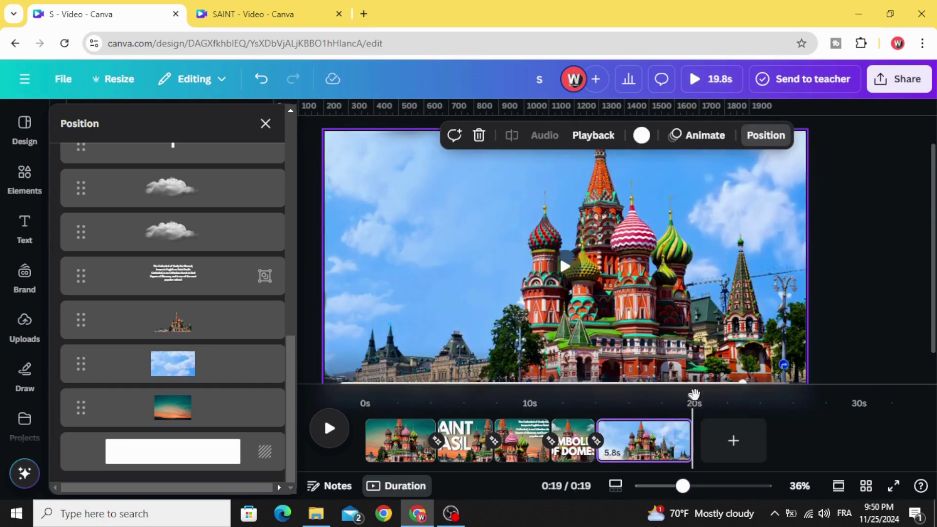
{"action": "left_click_drag", "start_coordinate": [694, 394], "coordinate": [576, 404]}
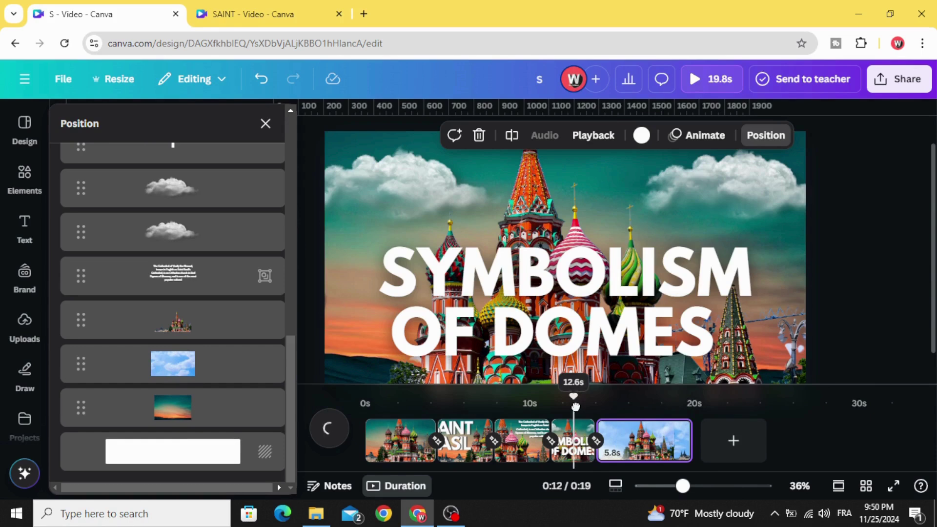
{"action": "left_click_drag", "start_coordinate": [679, 490], "coordinate": [672, 487]}
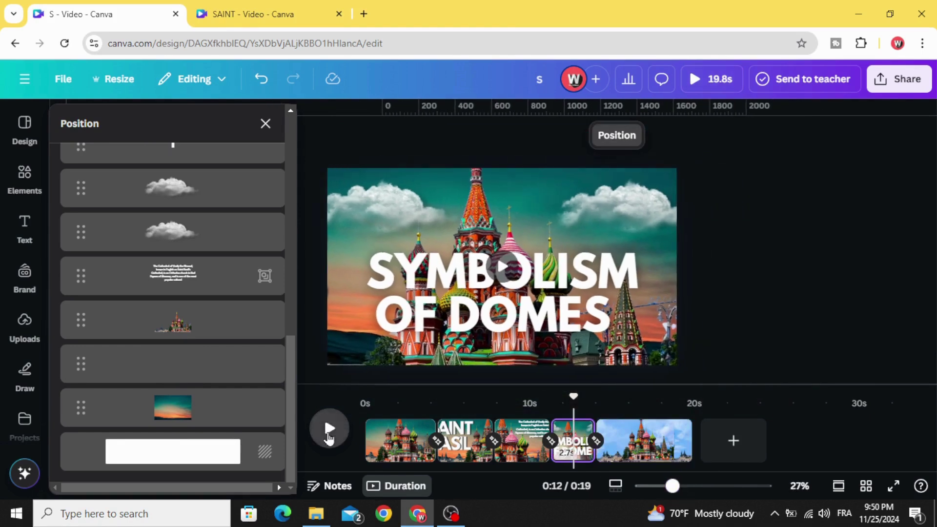
{"action": "left_click", "coordinate": [328, 434]}
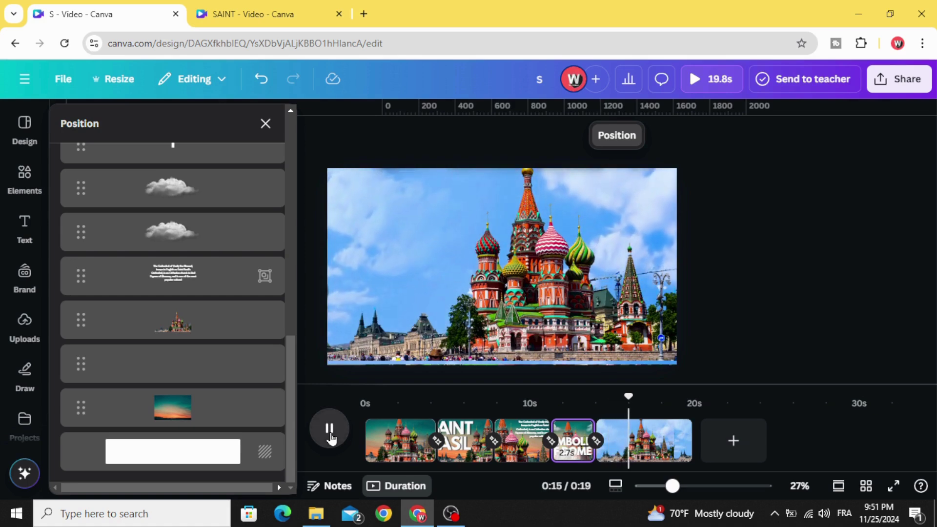
{"action": "left_click", "coordinate": [630, 393]}
{"action": "left_click_drag", "start_coordinate": [448, 409], "coordinate": [379, 412]}
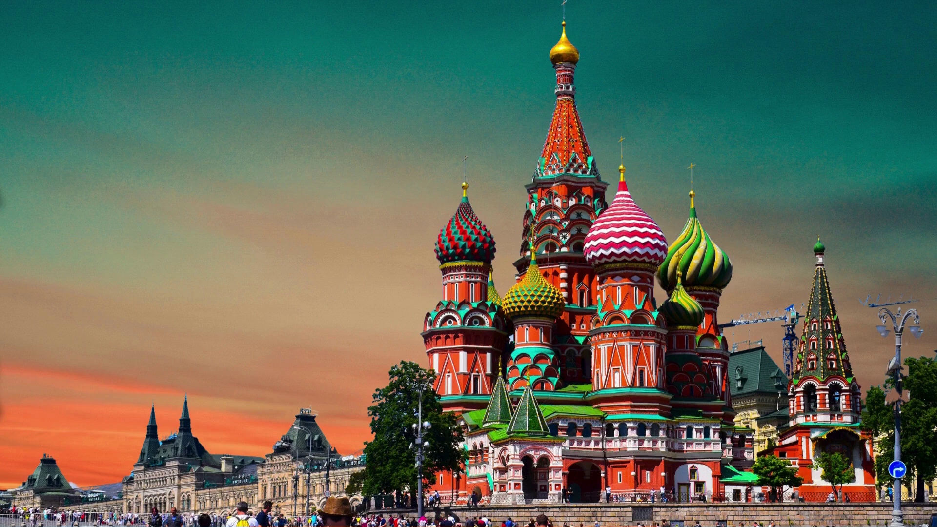